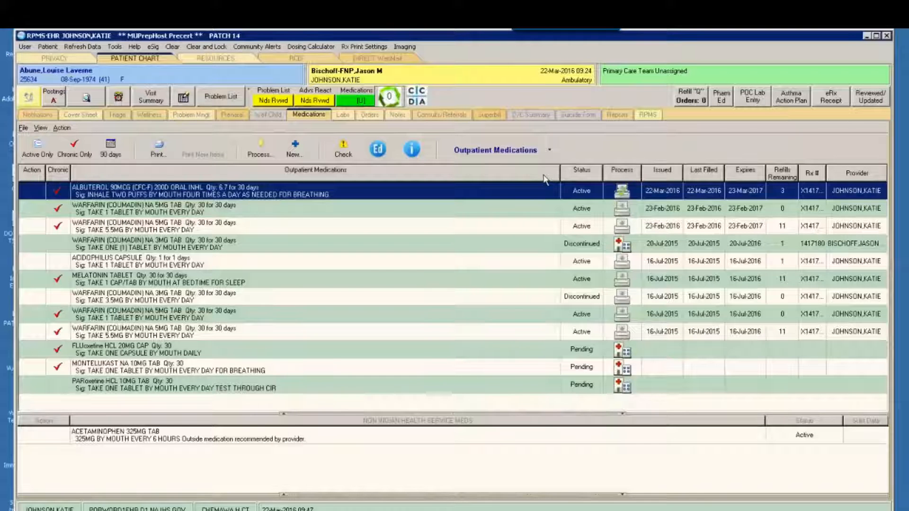
# Sort the outpatient medications by name in ascending and descending order, and finally by issue date
pyautogui.click(545, 176)
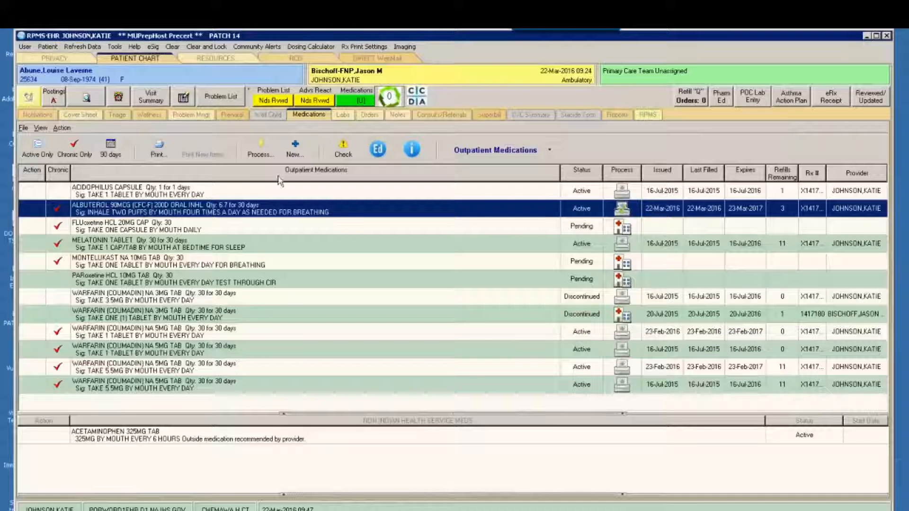
pyautogui.click(385, 175)
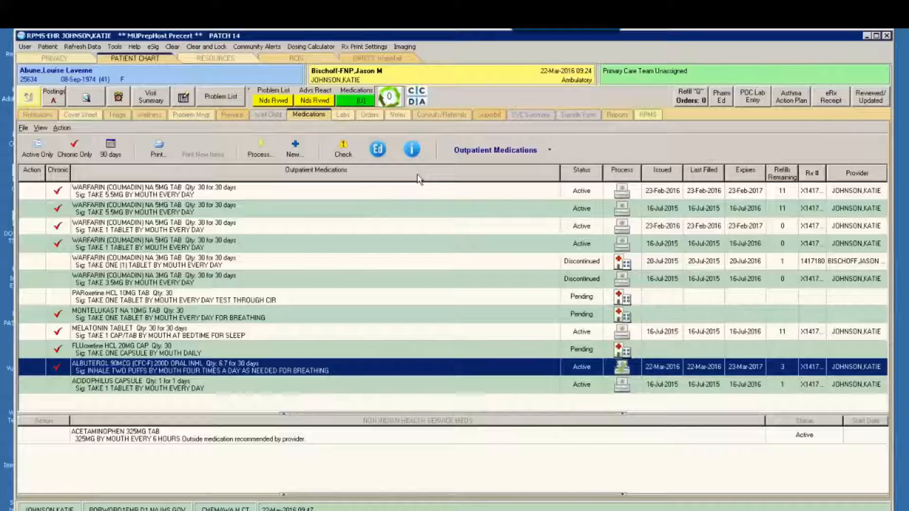
pyautogui.click(671, 180)
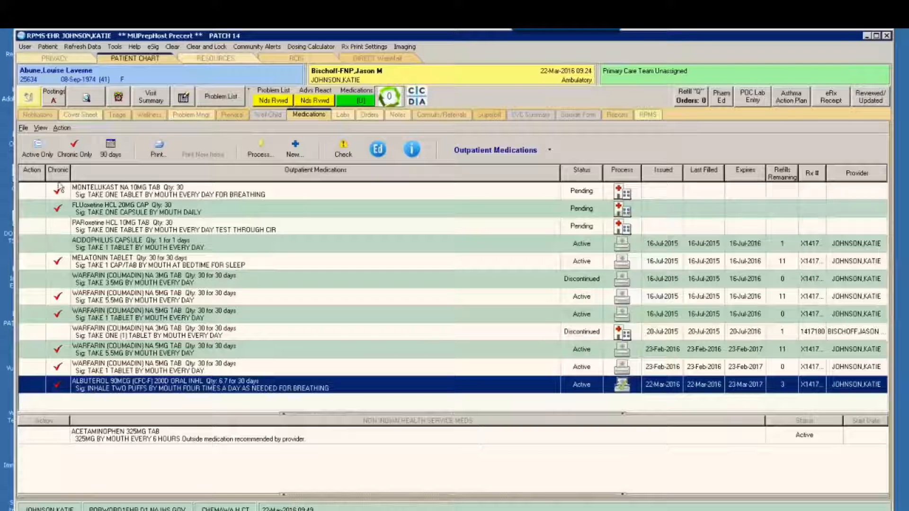
# Filter the outpatient list to chronic medications only and restore the full list, twice
pyautogui.click(76, 159)
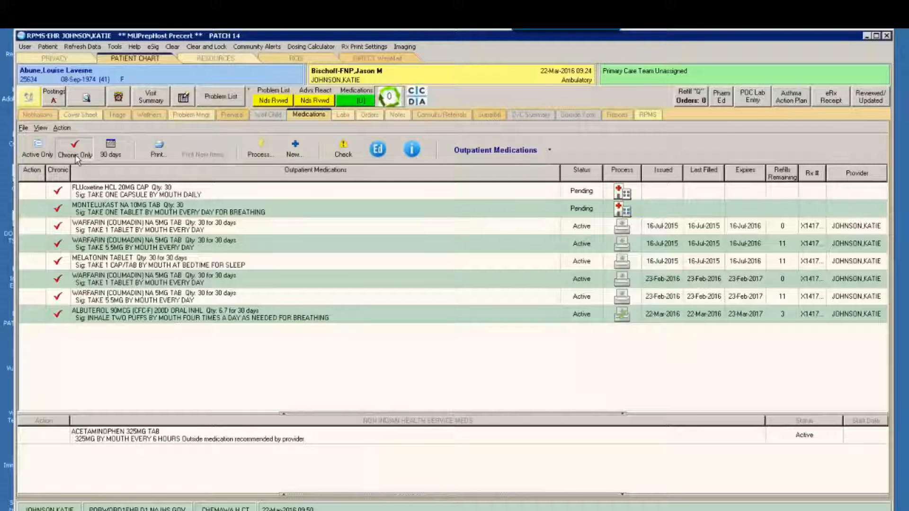
pyautogui.click(76, 155)
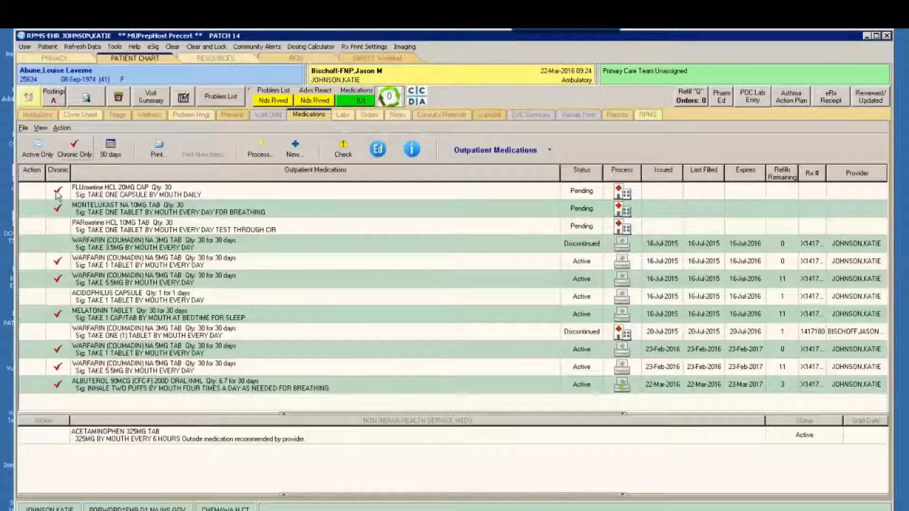
pyautogui.click(84, 152)
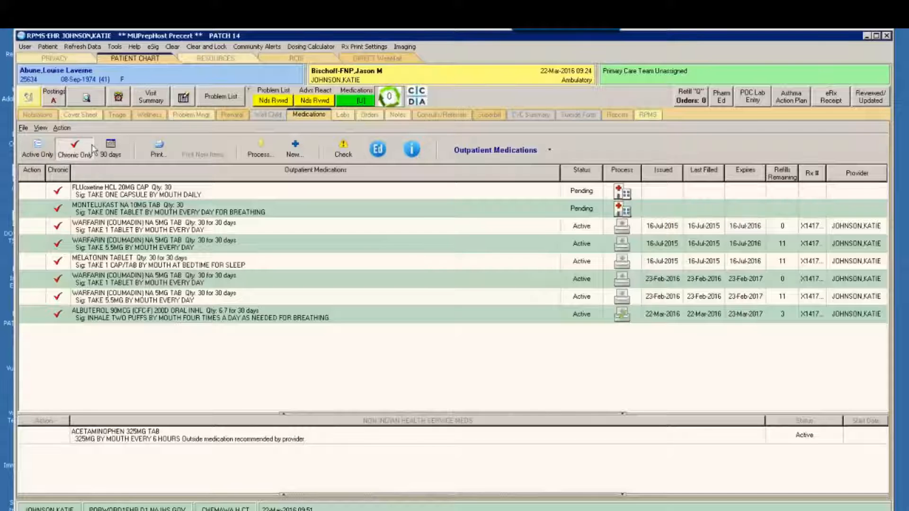
pyautogui.click(75, 151)
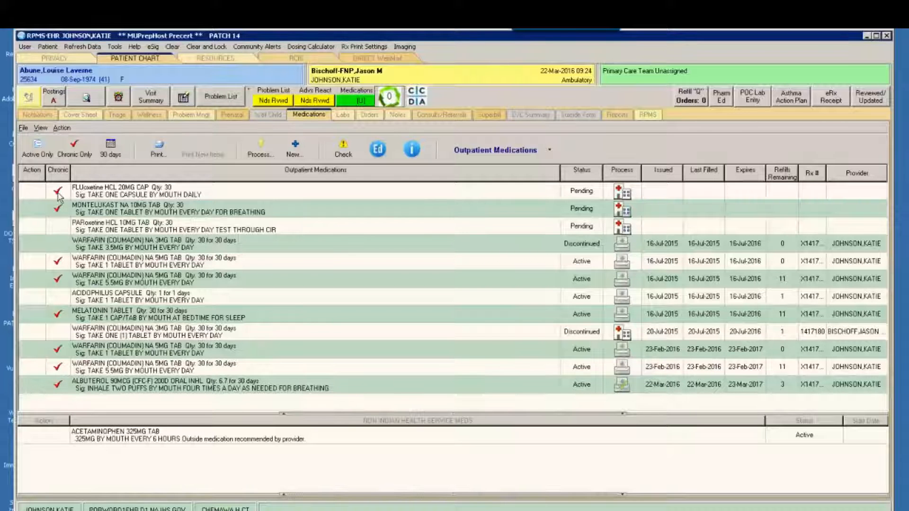
# Mark the pending fluoxetine HCL 20MG capsule order as a chronic medication
pyautogui.rightClick(89, 194)
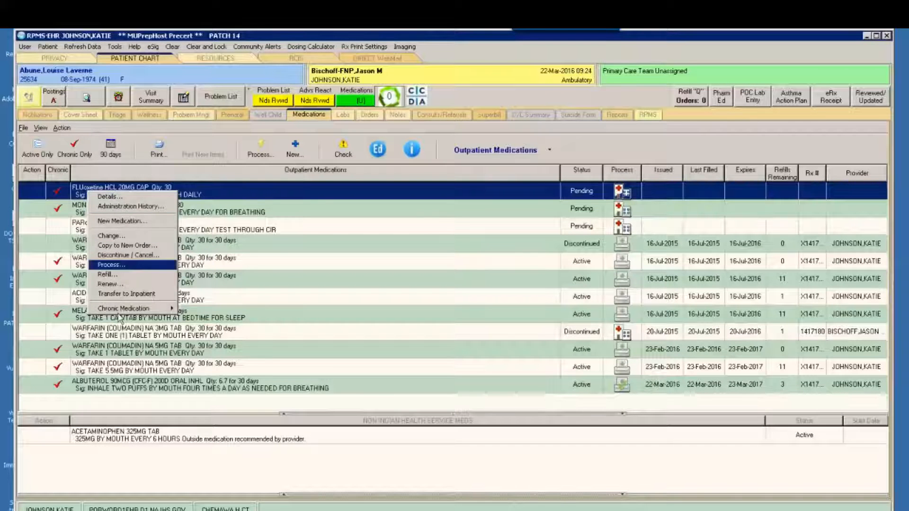
pyautogui.moveTo(121, 316)
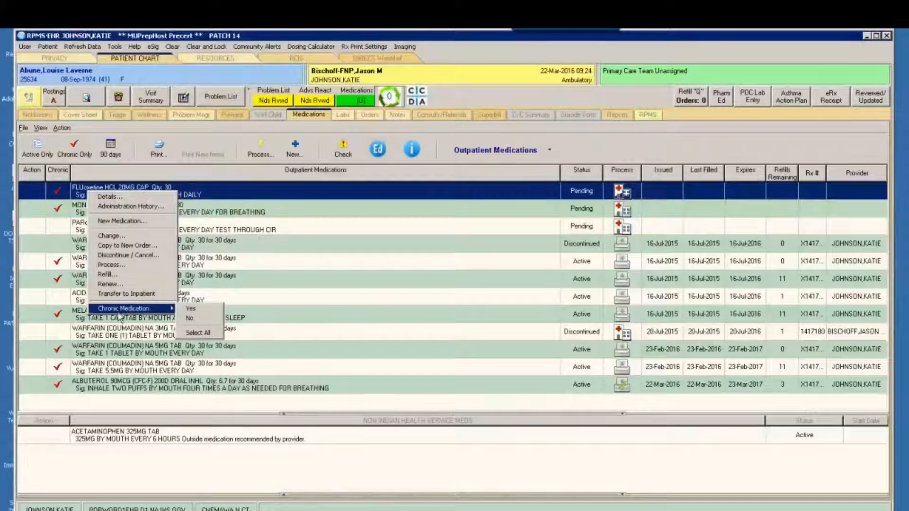
pyautogui.click(191, 310)
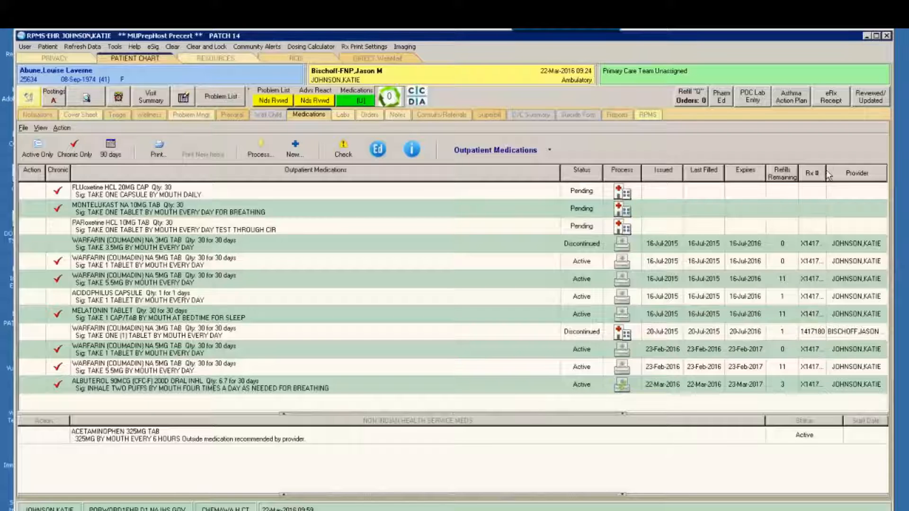
# Widen the Rx # column slightly and hide it from the outpatient medication list
pyautogui.moveTo(826, 170)
pyautogui.mouseDown()
pyautogui.moveTo(839, 171)
pyautogui.moveTo(828, 167)
pyautogui.mouseUp()
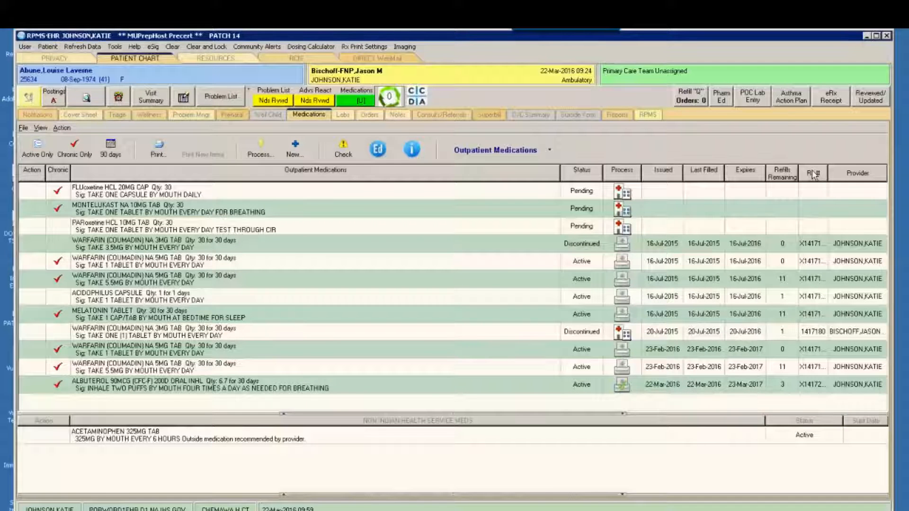
pyautogui.rightClick(809, 183)
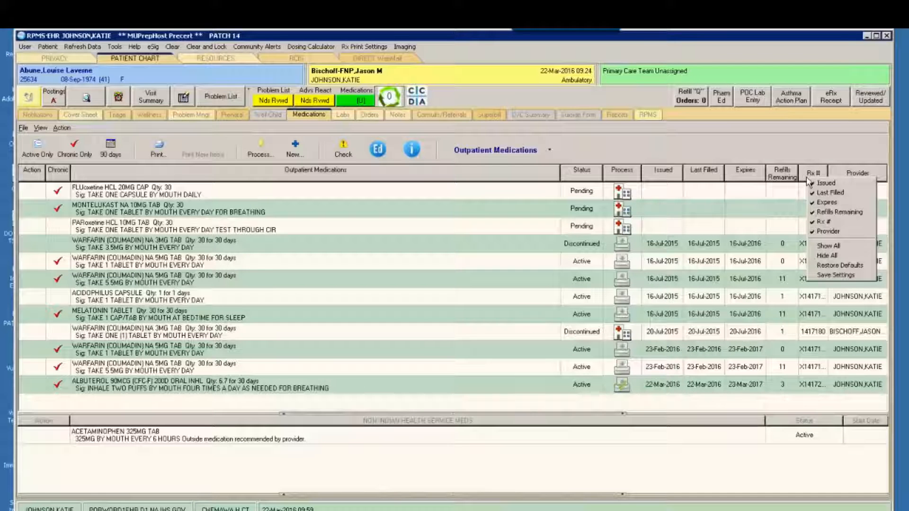
pyautogui.click(814, 223)
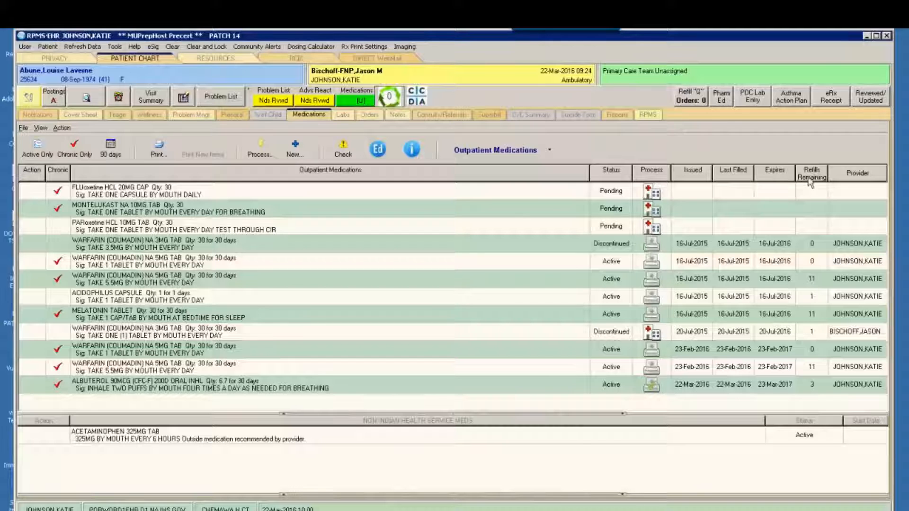
# Hide the Last Filled column of the outpatient medication list and show it again
pyautogui.rightClick(735, 180)
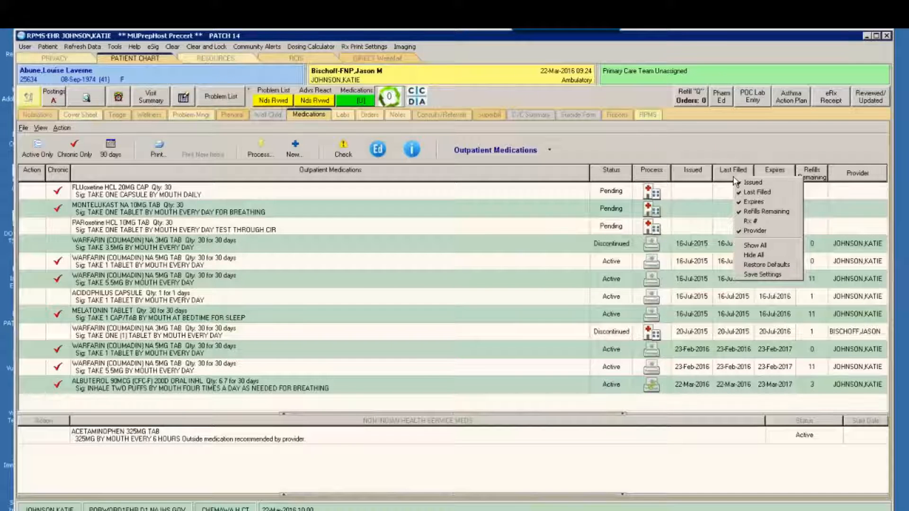
pyautogui.click(766, 196)
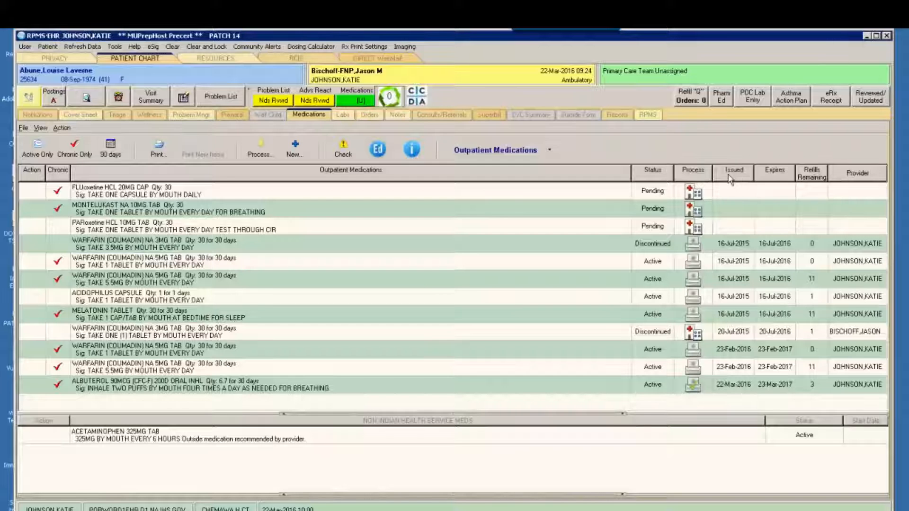
pyautogui.rightClick(744, 179)
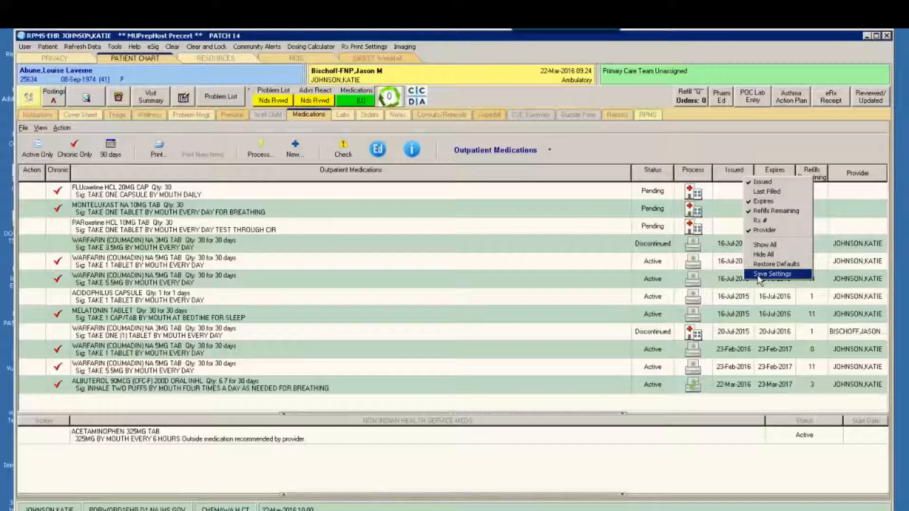
pyautogui.click(766, 192)
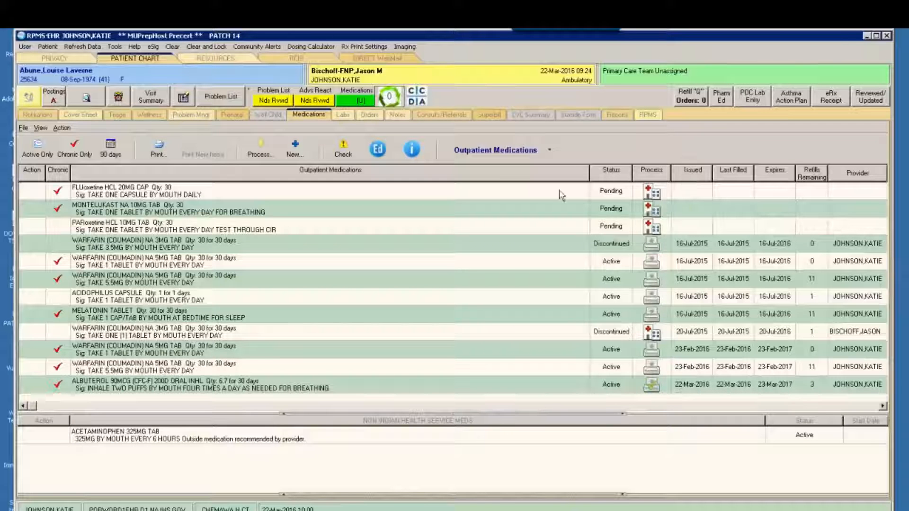
# Switch the active-only filter on and off, and restrict the list to medications active within the last 500 days
pyautogui.click(47, 159)
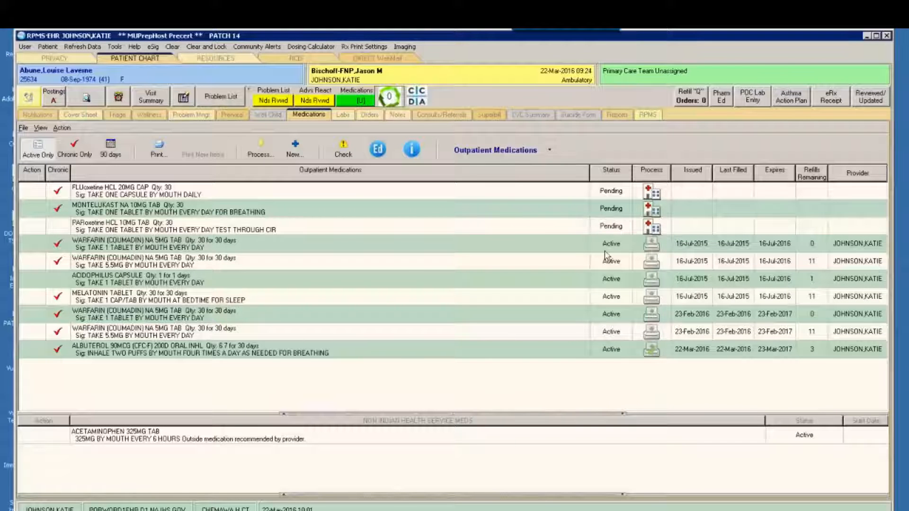
pyautogui.click(38, 150)
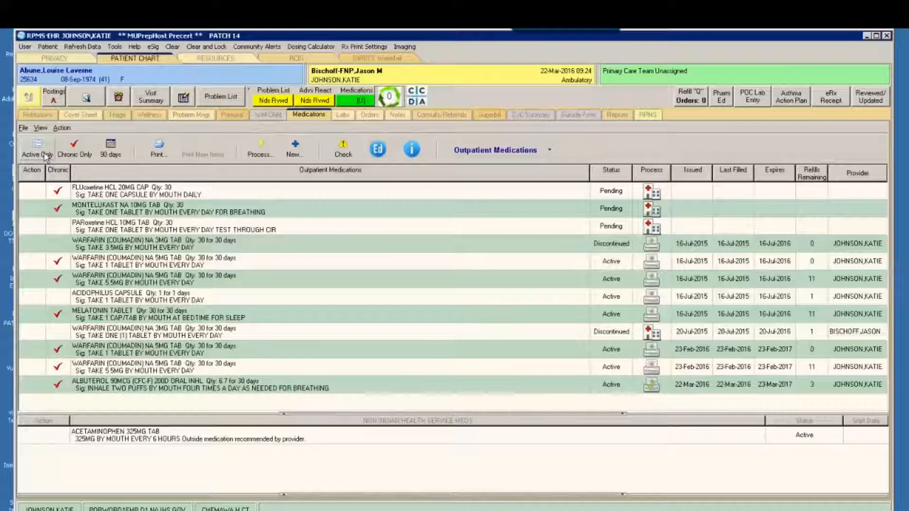
pyautogui.click(123, 149)
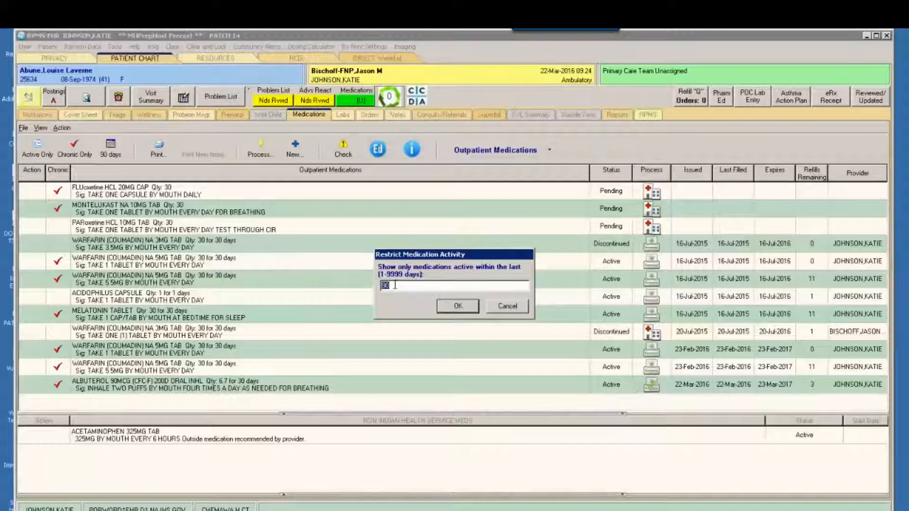
pyautogui.write('500')
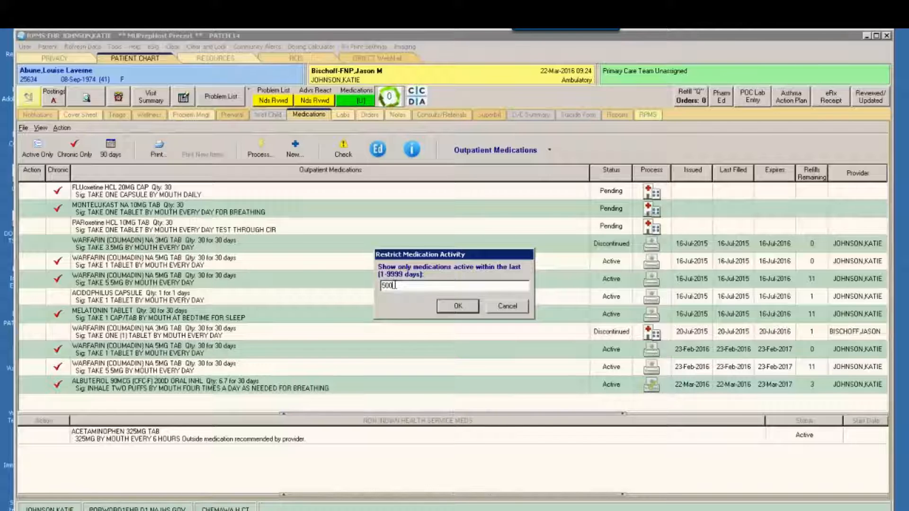
pyautogui.click(458, 307)
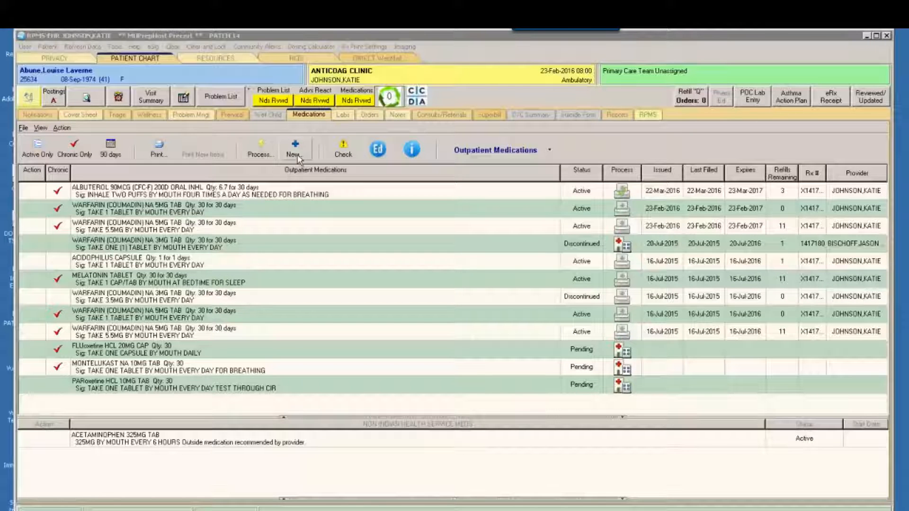
# Run an order check on the patient's medications, read through all the listed duplicates and drug interactions, and close it
pyautogui.click(344, 154)
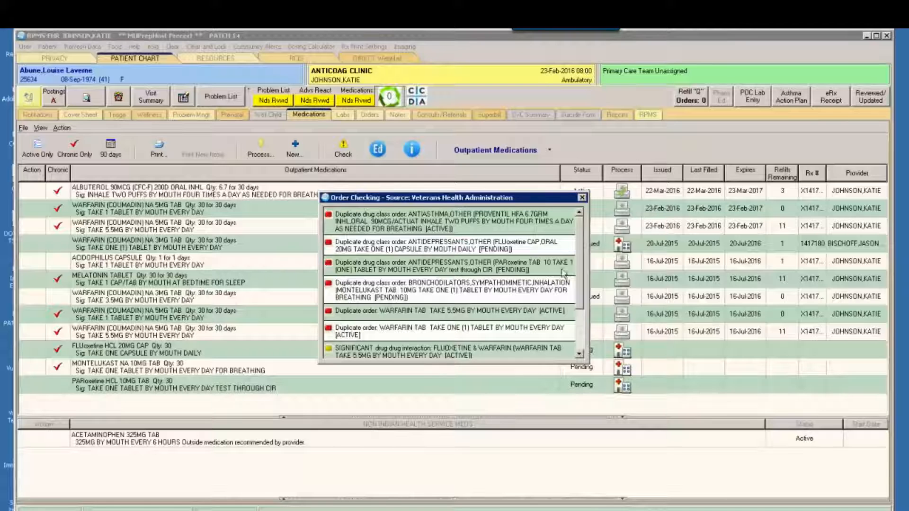
pyautogui.scroll(-3, 582, 268)
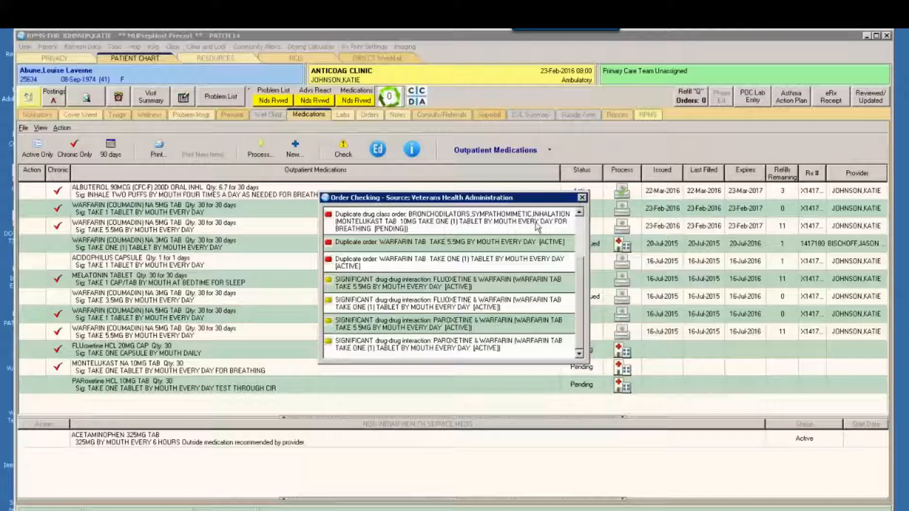
pyautogui.scroll(3, 583, 200)
pyautogui.click(583, 198)
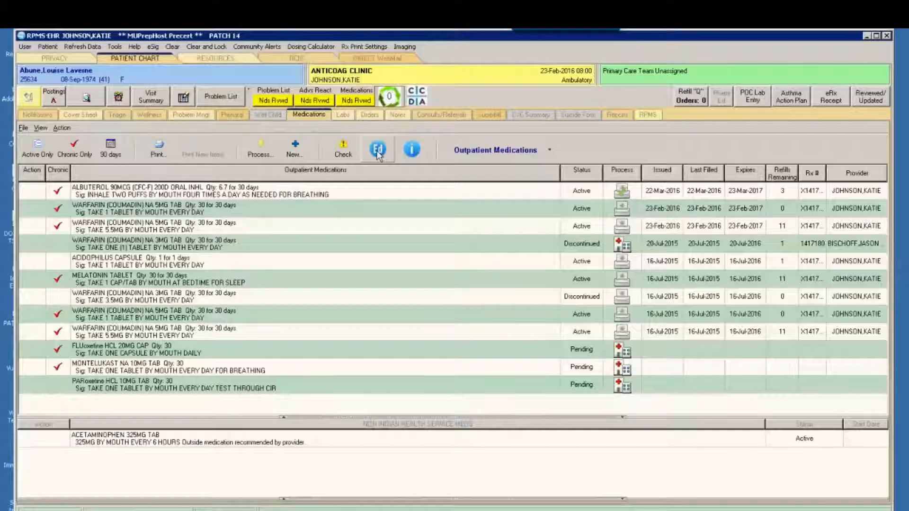
# Open the MedlinePlus patient education for the albuterol 90MCG inhaler, dismiss the browser setup, and close the page
pyautogui.click(347, 195)
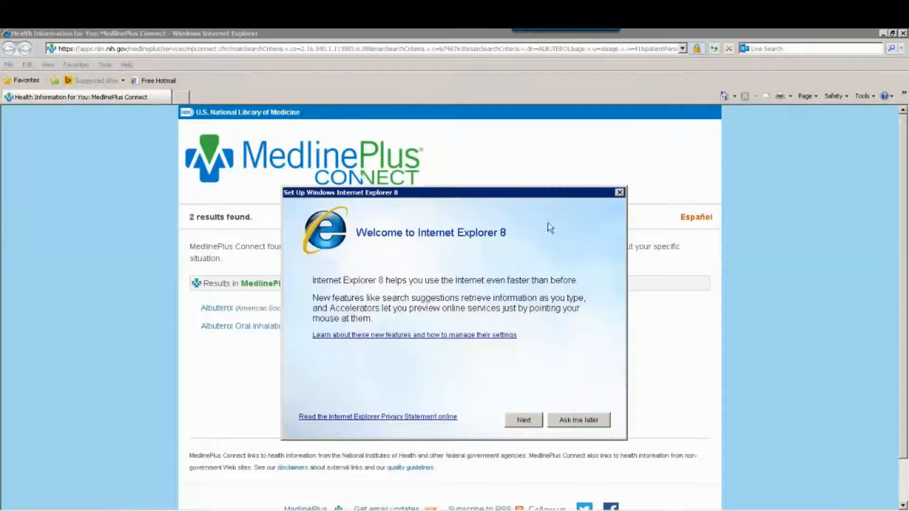
pyautogui.click(619, 193)
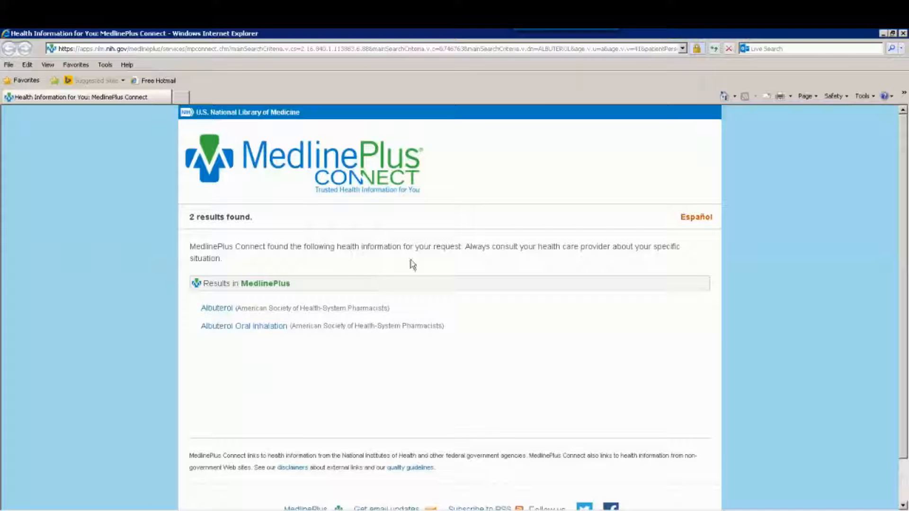
pyautogui.click(903, 34)
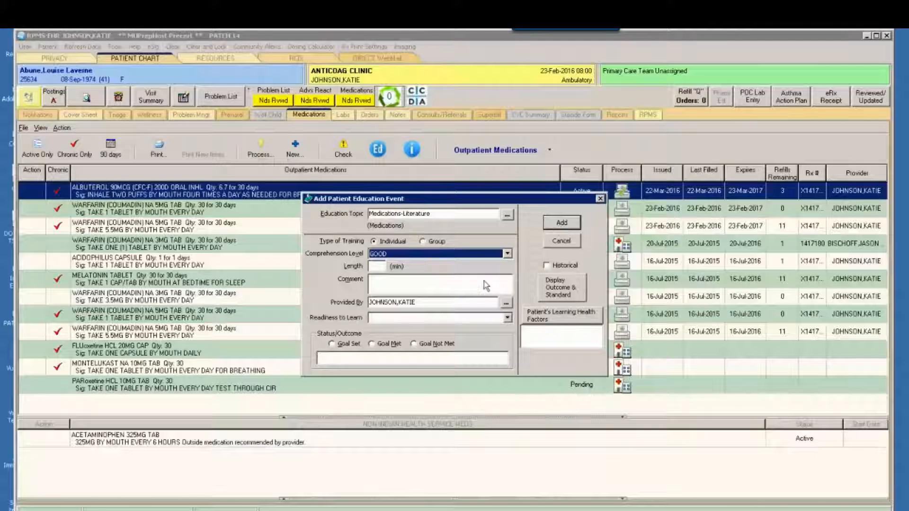
# Record the medications-literature education event with length 2 min, comment "test" and readiness to learn RECEPTIVE
pyautogui.click(377, 266)
pyautogui.write('2')
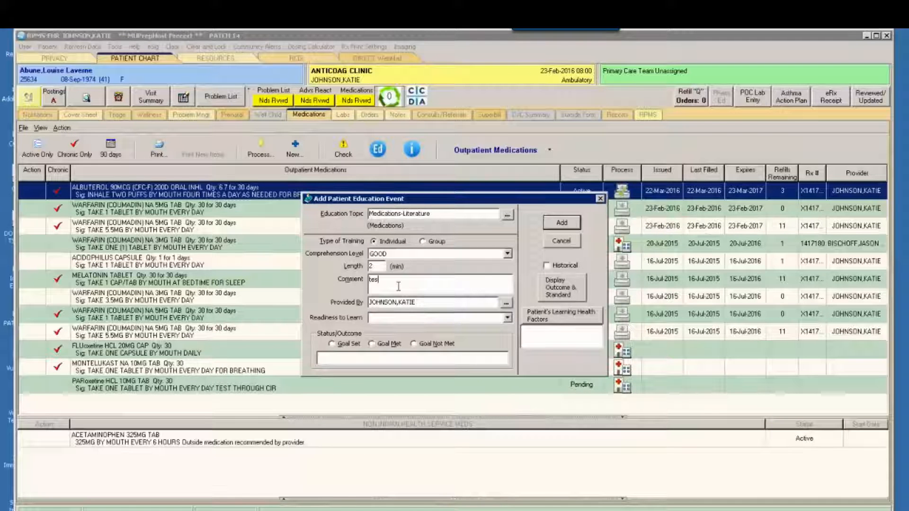
pyautogui.click(440, 318)
pyautogui.click(403, 369)
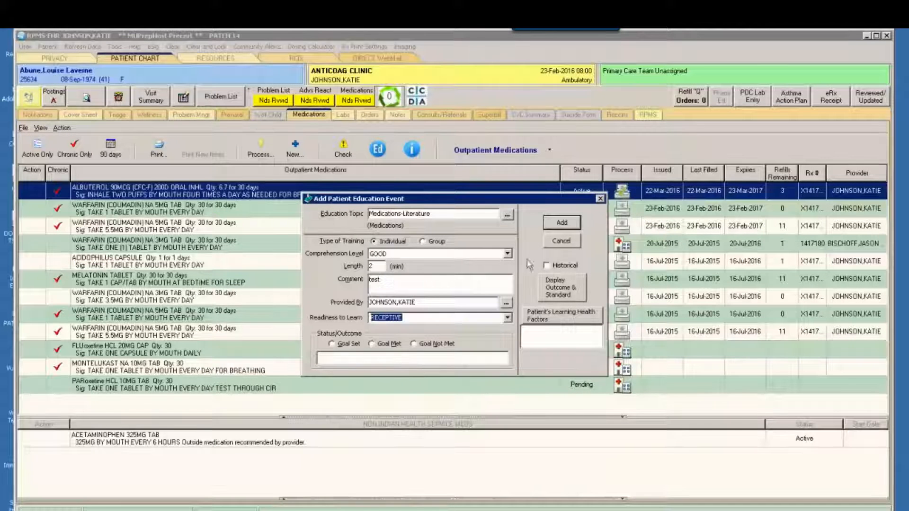
pyautogui.click(561, 223)
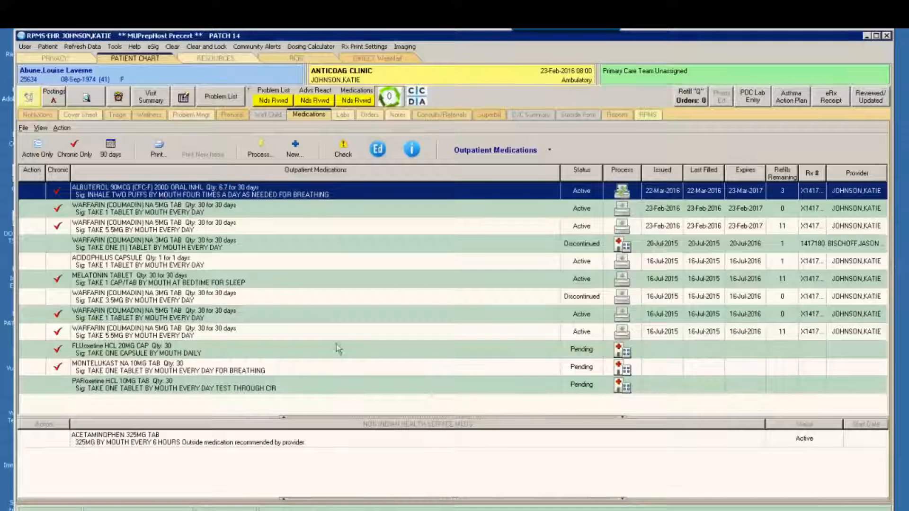
# Resize the medication panes: expand and collapse the inpatient section, and leave the non-Indian Health Service section moderately enlarged
pyautogui.moveTo(320, 421); pyautogui.dragTo(320, 354)
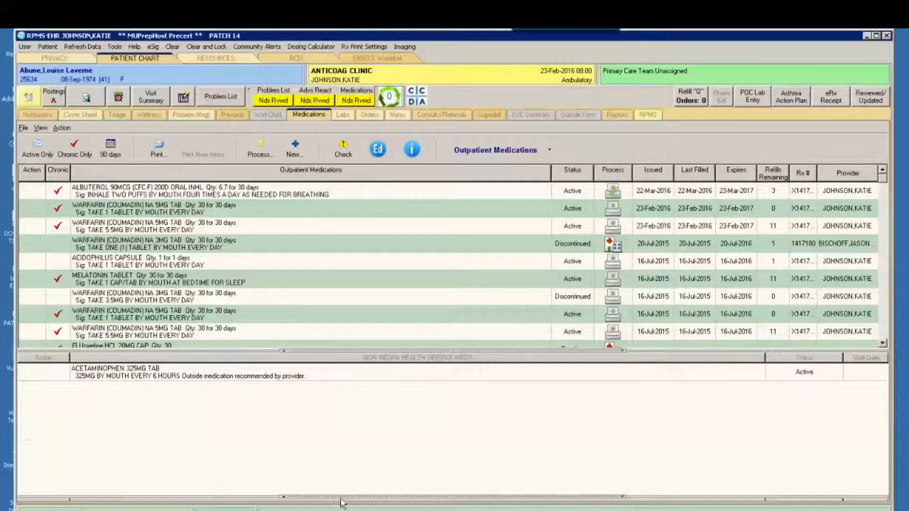
pyautogui.moveTo(338, 497); pyautogui.dragTo(334, 433)
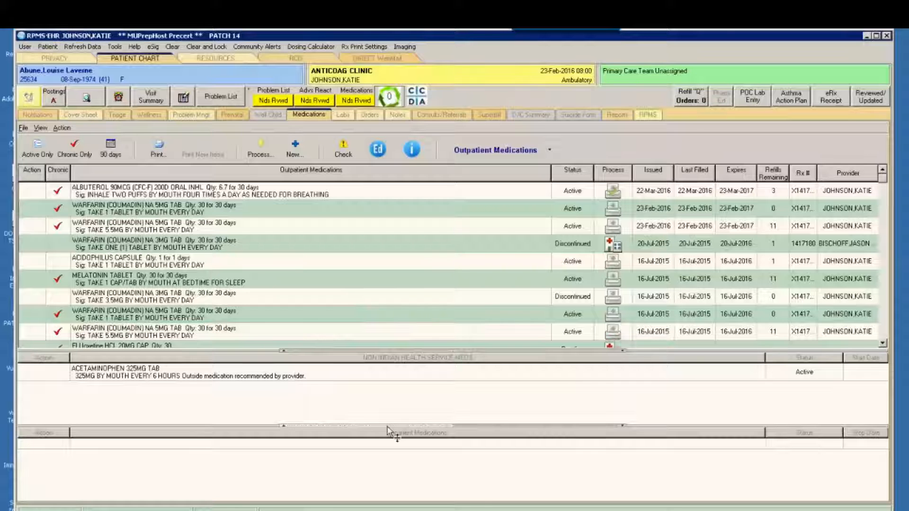
pyautogui.moveTo(387, 428); pyautogui.dragTo(388, 506)
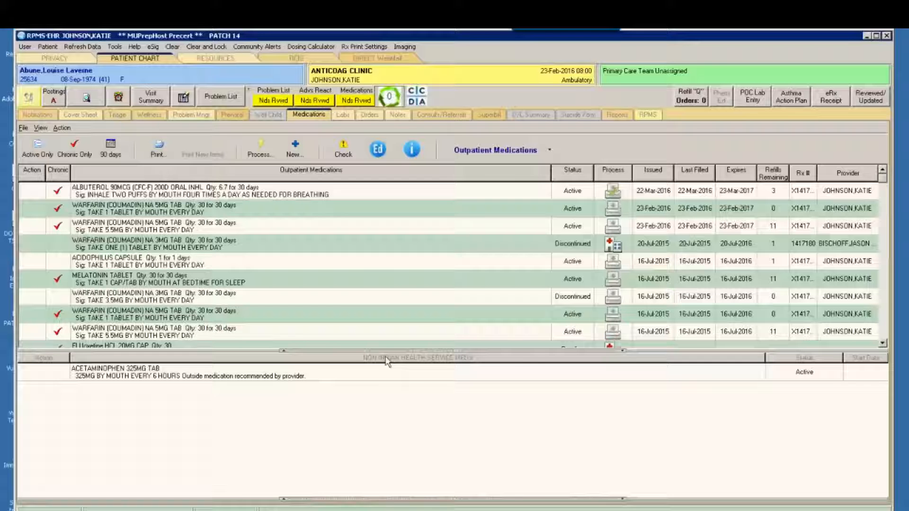
pyautogui.moveTo(370, 352); pyautogui.dragTo(367, 389)
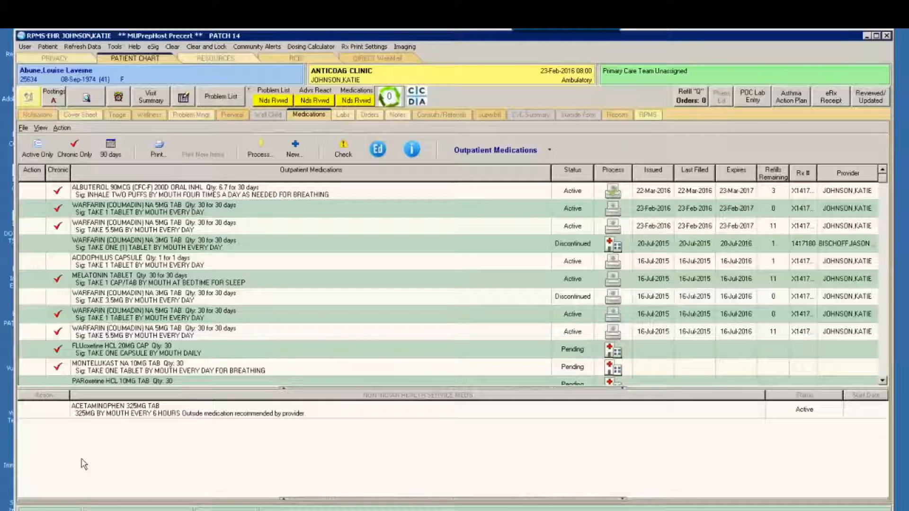
# Start documenting ACIDOPHILUS TAB as a new non-Indian Health Service medication, review the entry form, and quit without accepting the order
pyautogui.rightClick(199, 446)
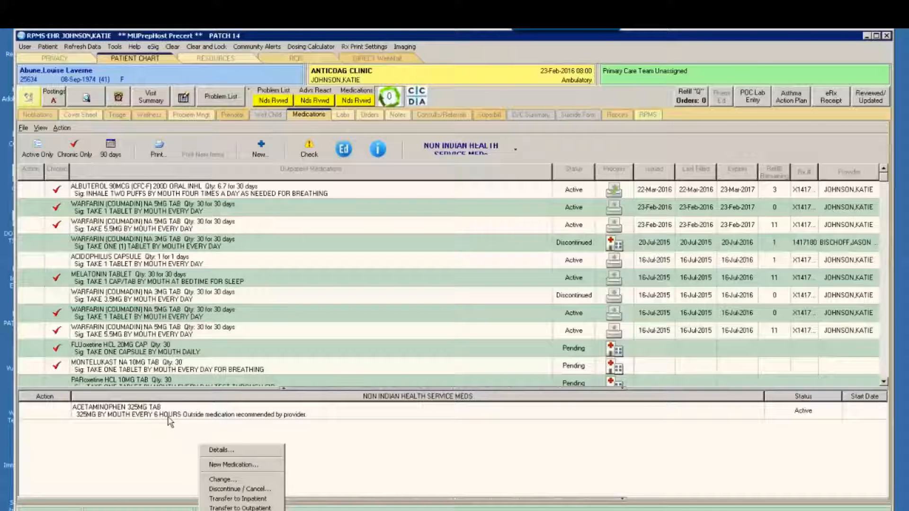
pyautogui.click(249, 466)
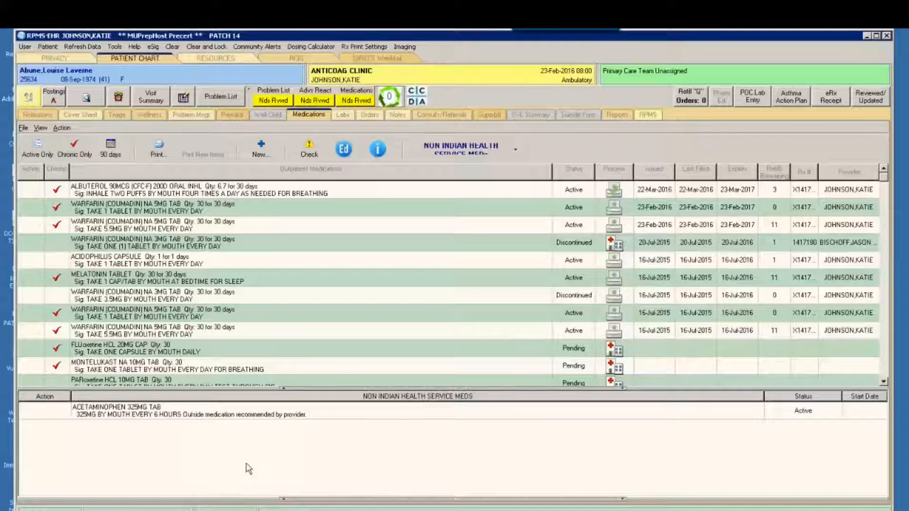
pyautogui.click(445, 303)
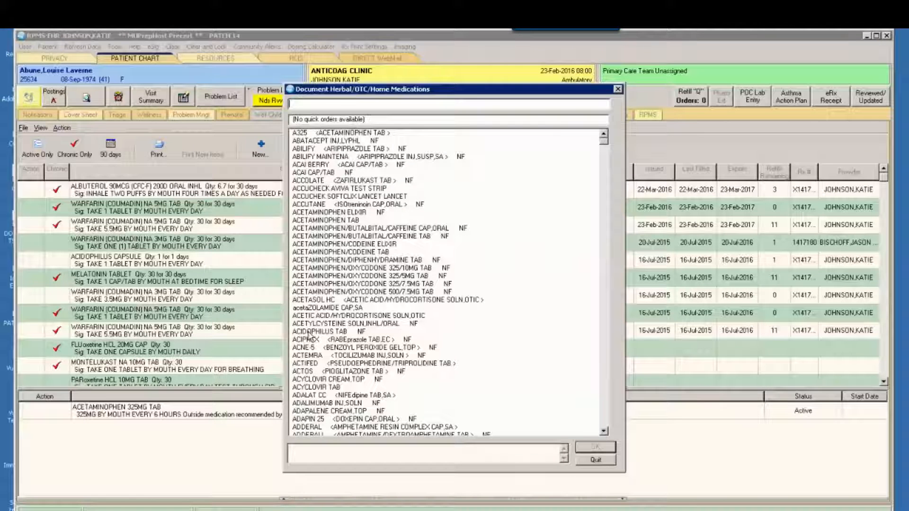
pyautogui.doubleClick(308, 332)
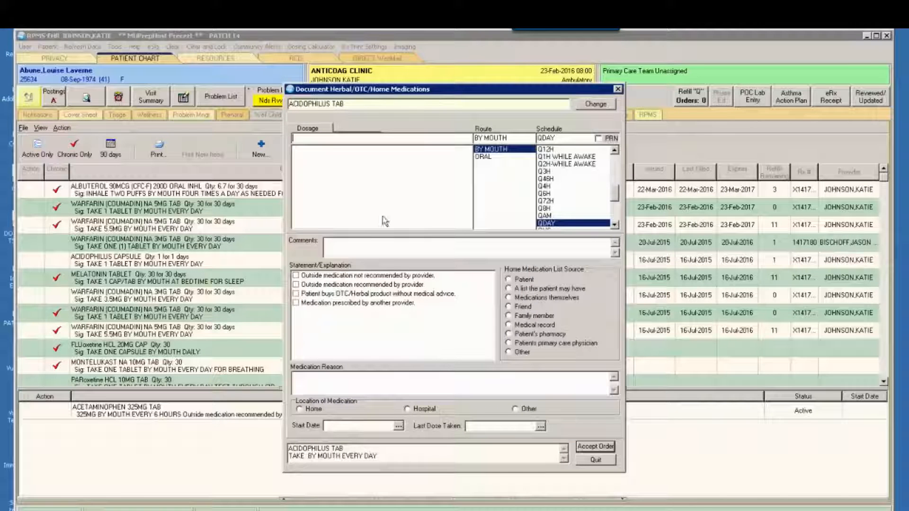
pyautogui.click(415, 321)
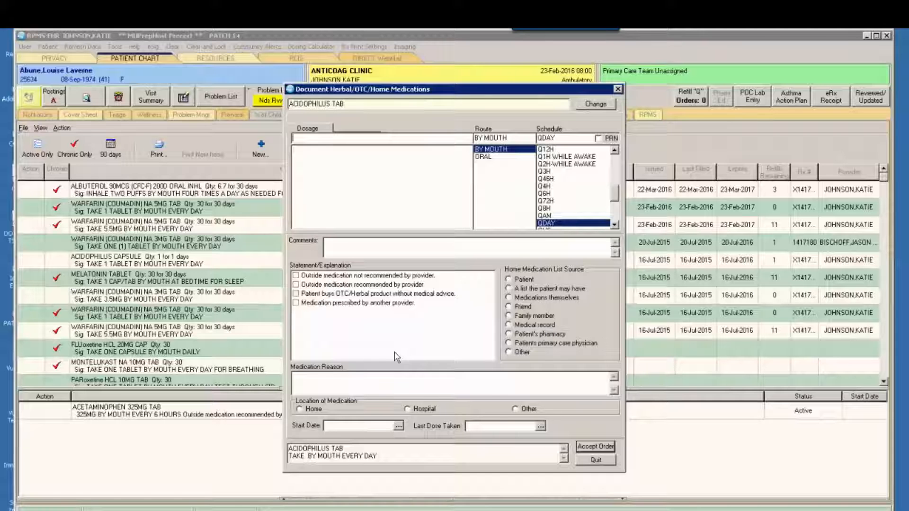
pyautogui.click(595, 460)
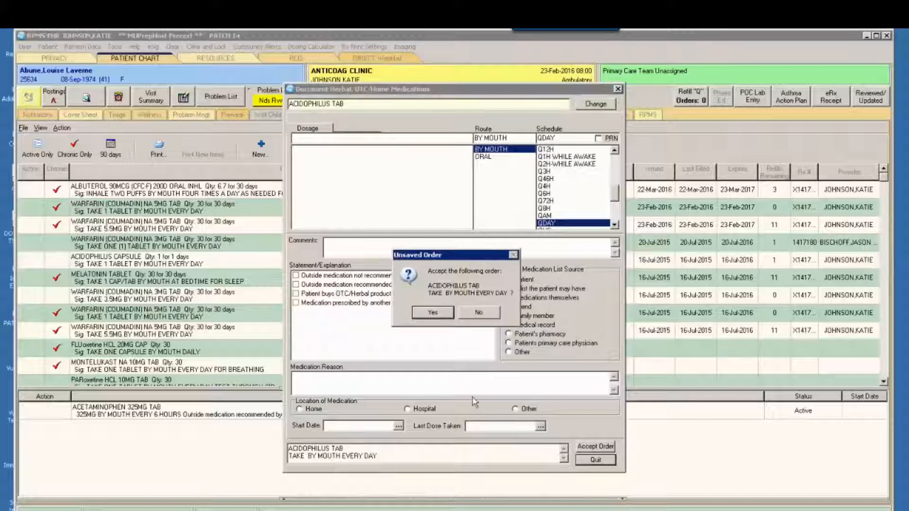
pyautogui.click(479, 313)
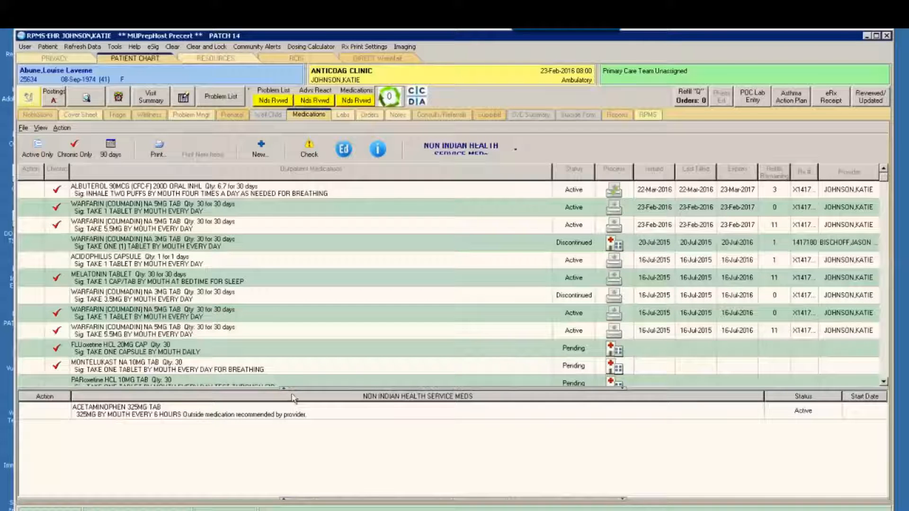
# Enlarge the outpatient medications pane, open the albuterol 90MCG inhaler's details, and examine the order's electronic signature entry
pyautogui.moveTo(287, 389); pyautogui.dragTo(287, 435)
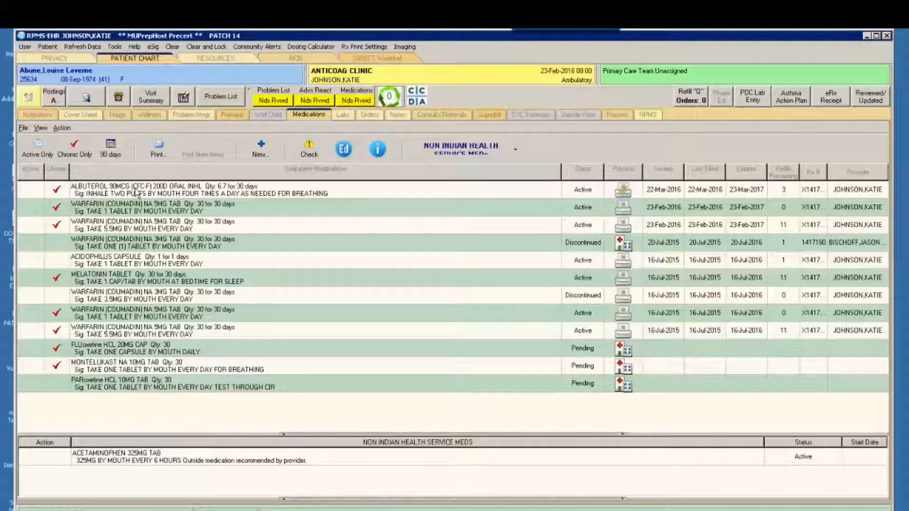
pyautogui.click(627, 191)
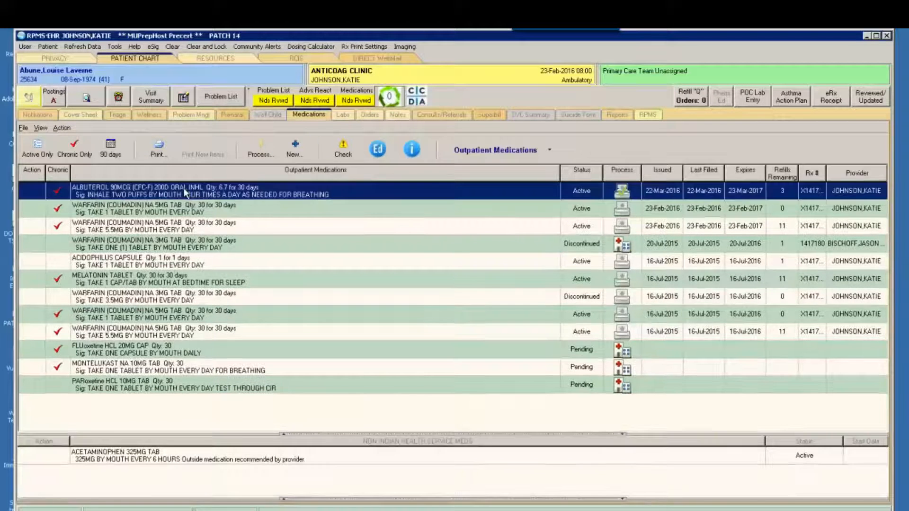
pyautogui.click(118, 211)
pyautogui.doubleClick(108, 195)
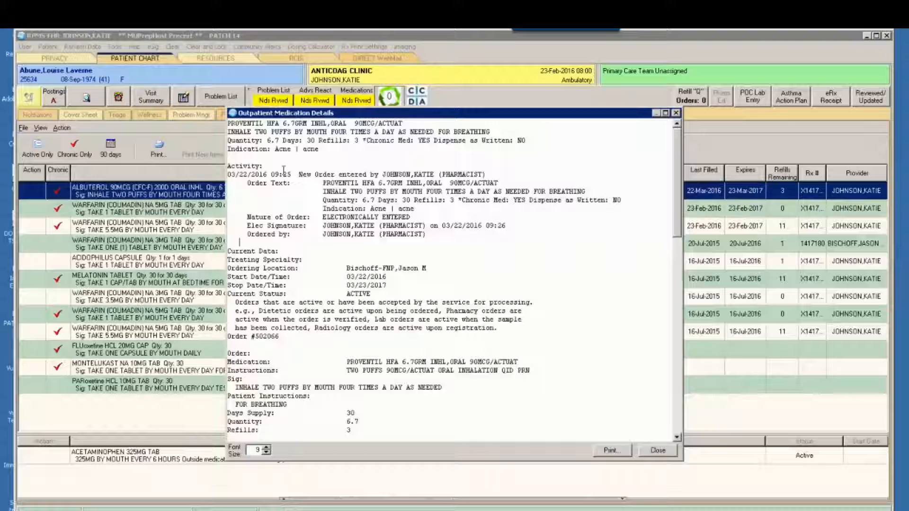
pyautogui.scroll(-2, 394, 209)
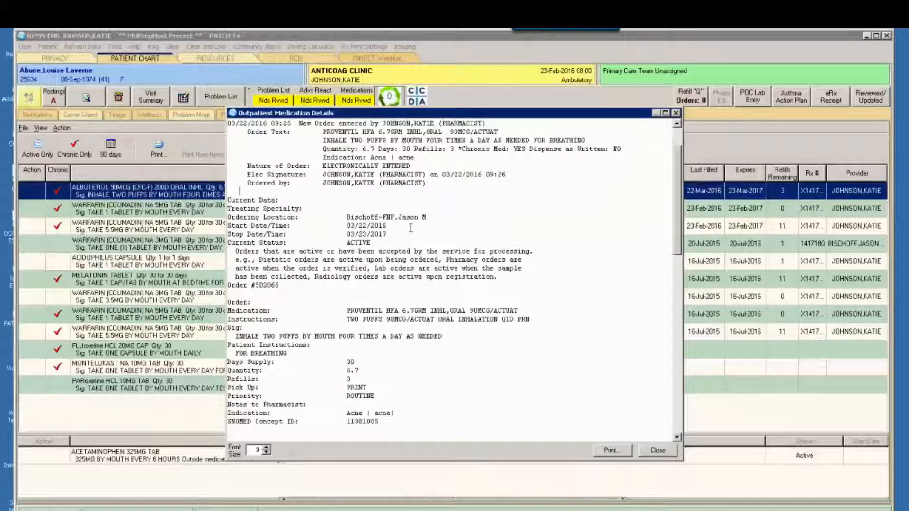
pyautogui.scroll(1, 375, 199)
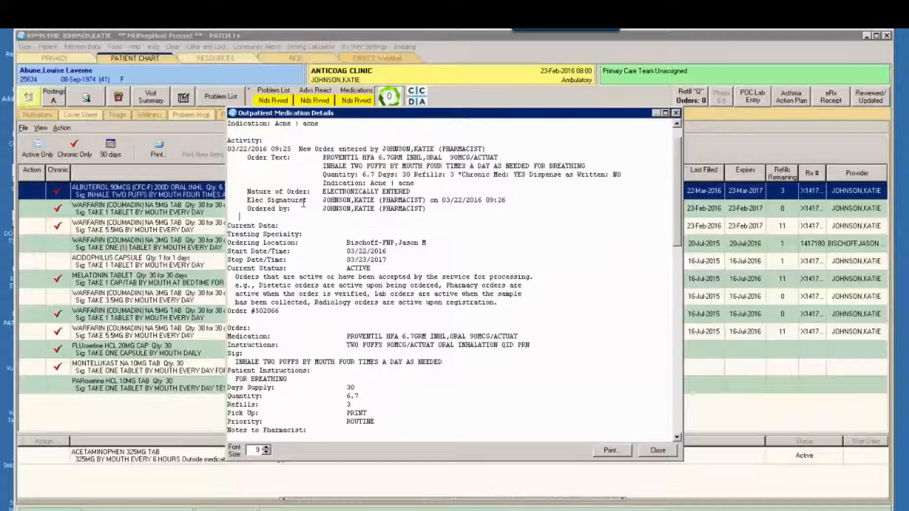
pyautogui.moveTo(248, 200); pyautogui.dragTo(514, 199)
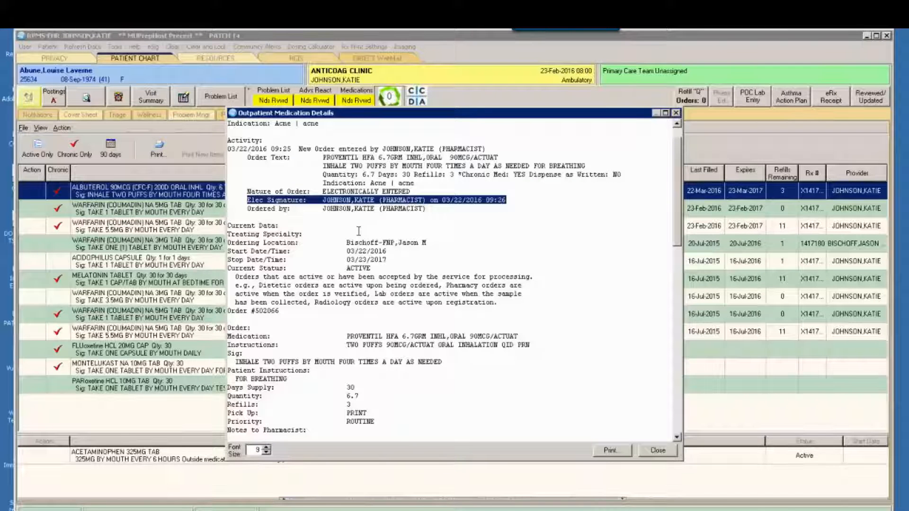
pyautogui.click(311, 201)
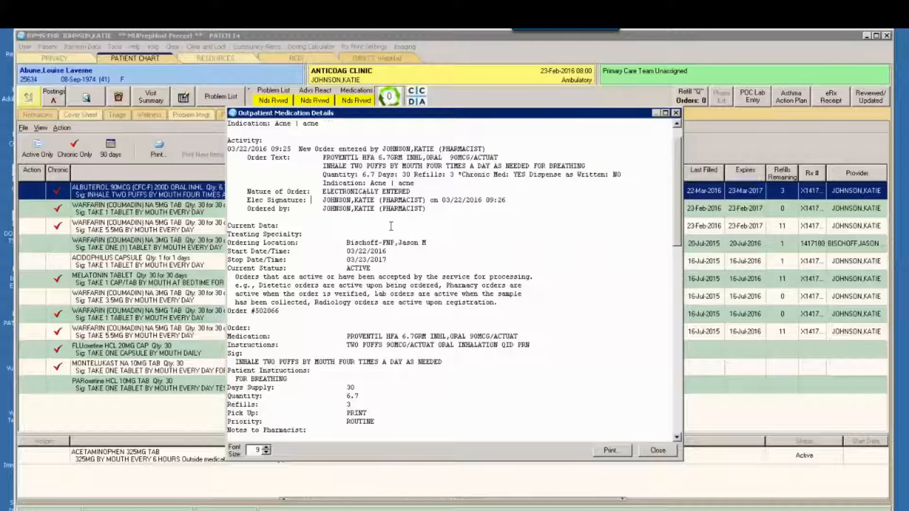
# Examine the dispensing information in the albuterol details, including the responsible pharmacist and the last fill
pyautogui.scroll(-6, 403, 240)
pyautogui.scroll(-2, 405, 244)
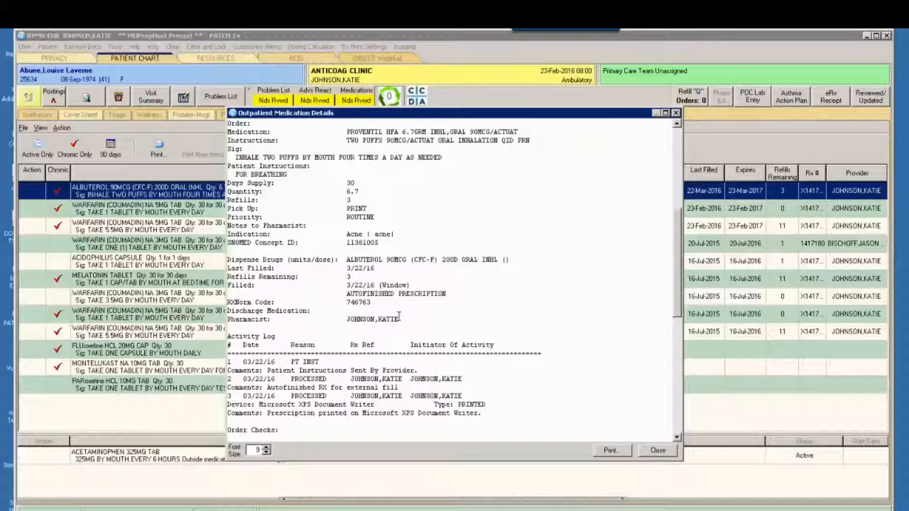
pyautogui.moveTo(402, 320); pyautogui.dragTo(350, 313)
pyautogui.click(424, 268)
pyautogui.scroll(-2, 473, 283)
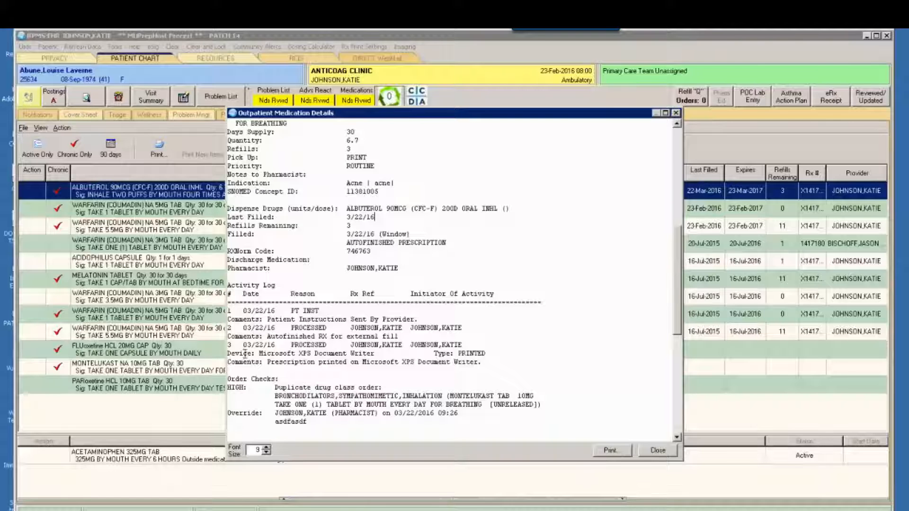
# Read the albuterol activity log's printing device and external-fill comment, review the order details again, and close them
pyautogui.moveTo(233, 353); pyautogui.dragTo(492, 355)
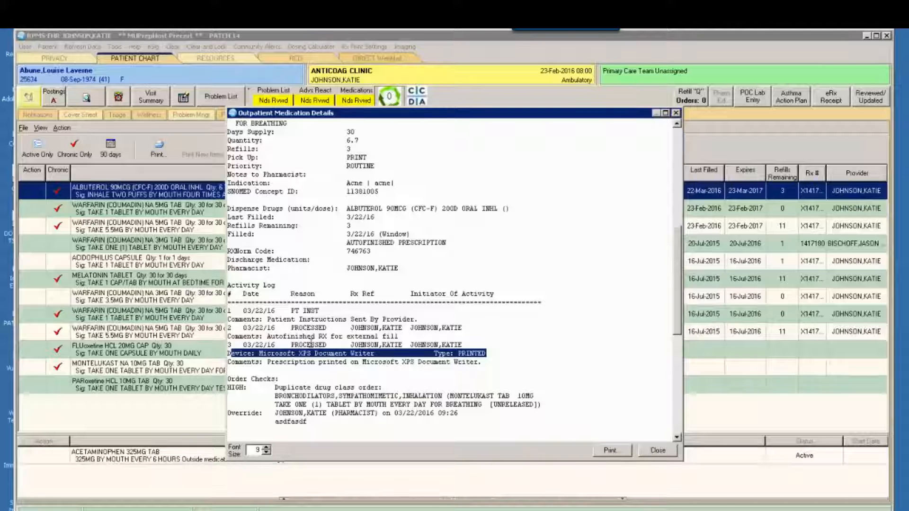
pyautogui.click(311, 345)
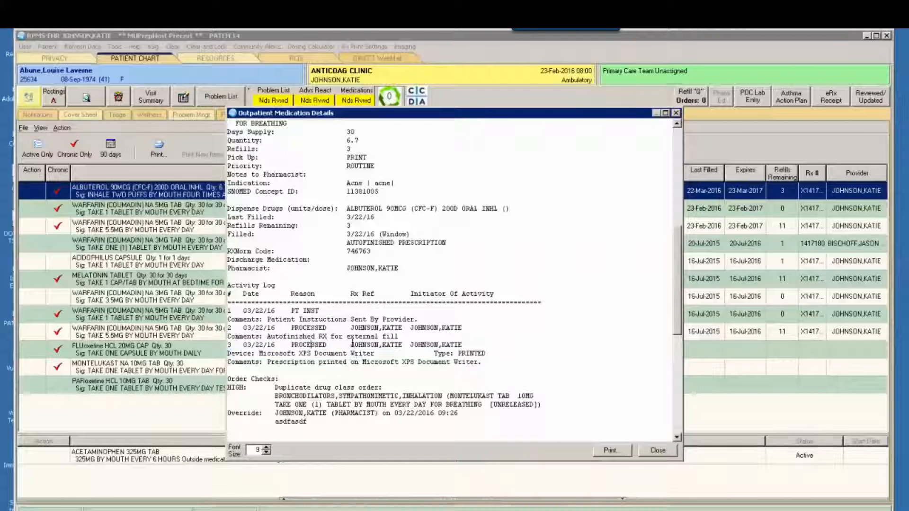
pyautogui.scroll(-2, 351, 346)
pyautogui.scroll(2, 360, 327)
pyautogui.scroll(2, 374, 322)
pyautogui.scroll(2, 403, 305)
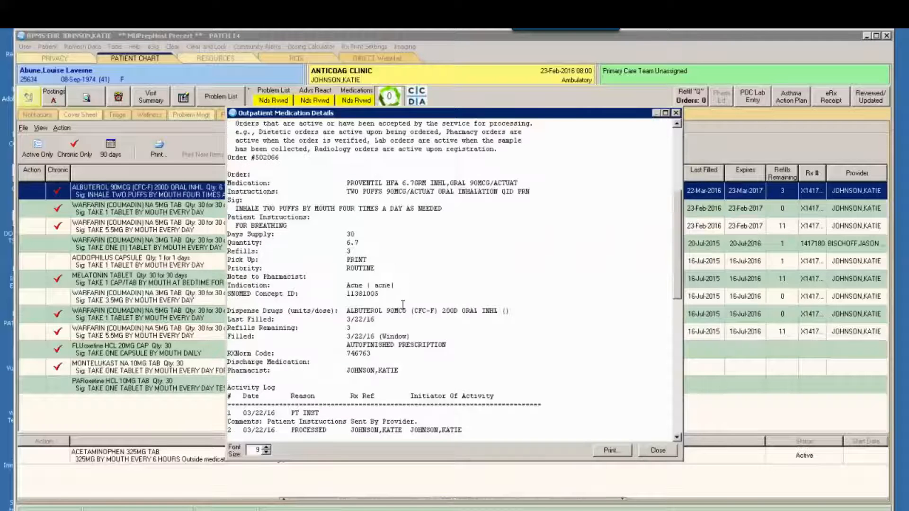
pyautogui.scroll(1, 403, 305)
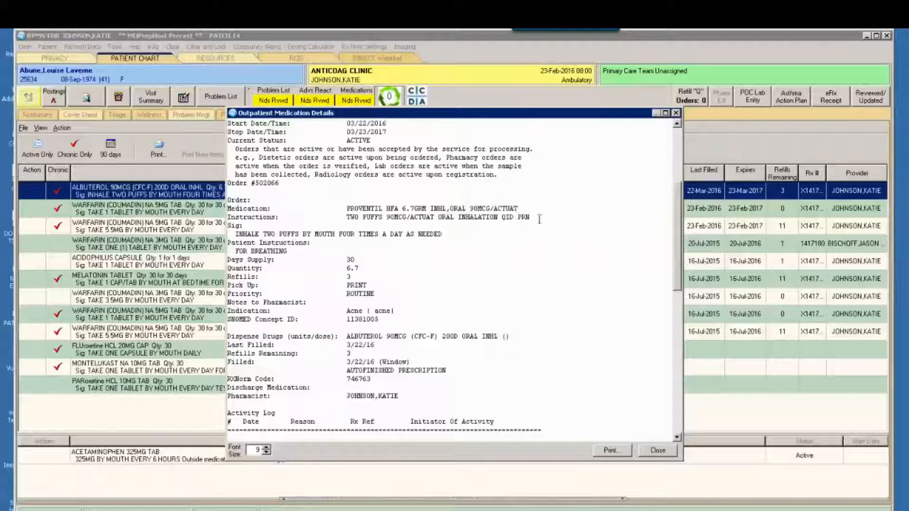
pyautogui.scroll(1, 489, 274)
pyautogui.scroll(-7, 490, 274)
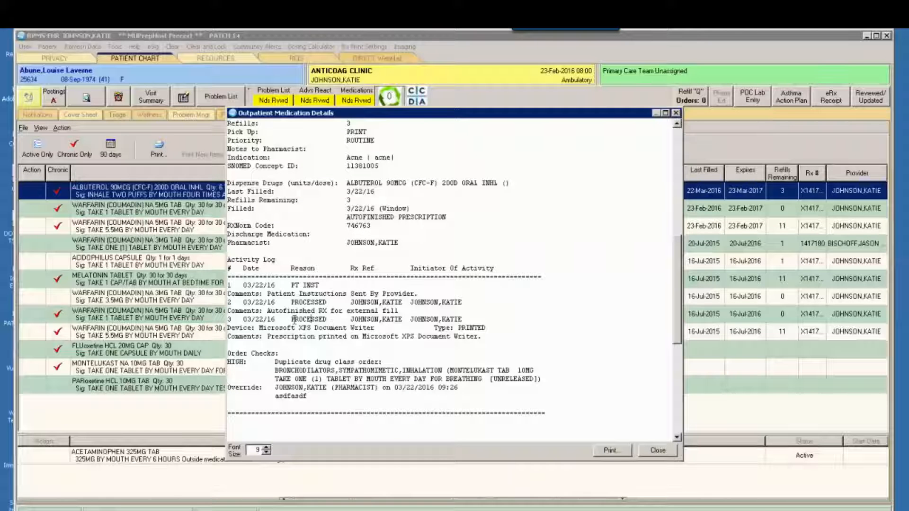
pyautogui.moveTo(267, 311); pyautogui.dragTo(397, 306)
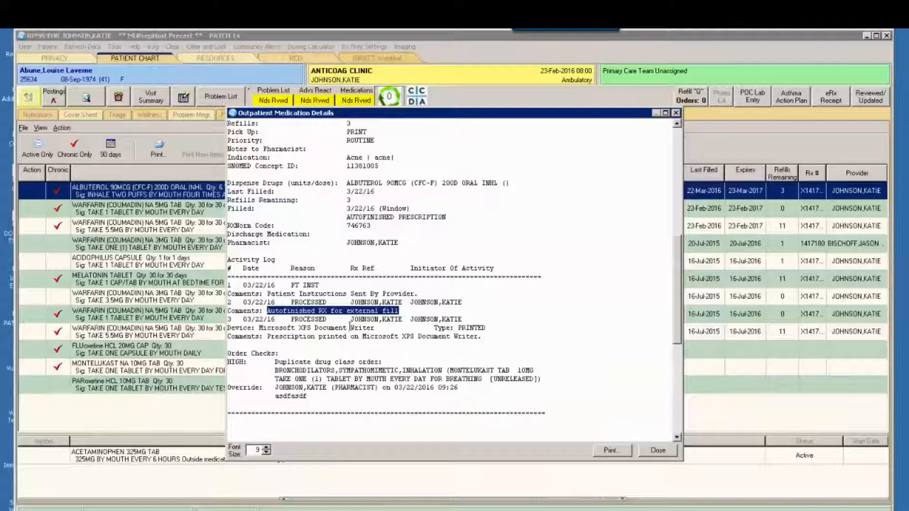
pyautogui.click(657, 450)
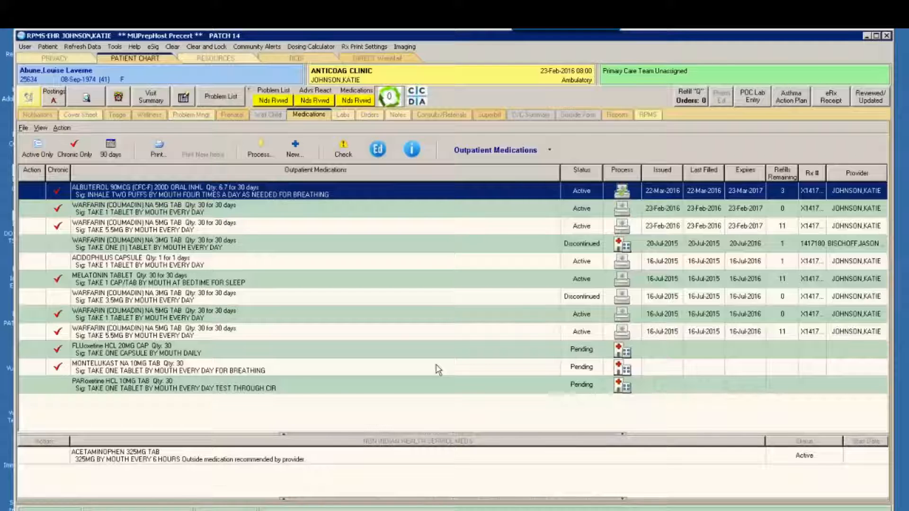
# Start a new outpatient order for predniSONE 20MG BID from the Asthma quick orders and acknowledge the polypharmacy order check
pyautogui.click(295, 150)
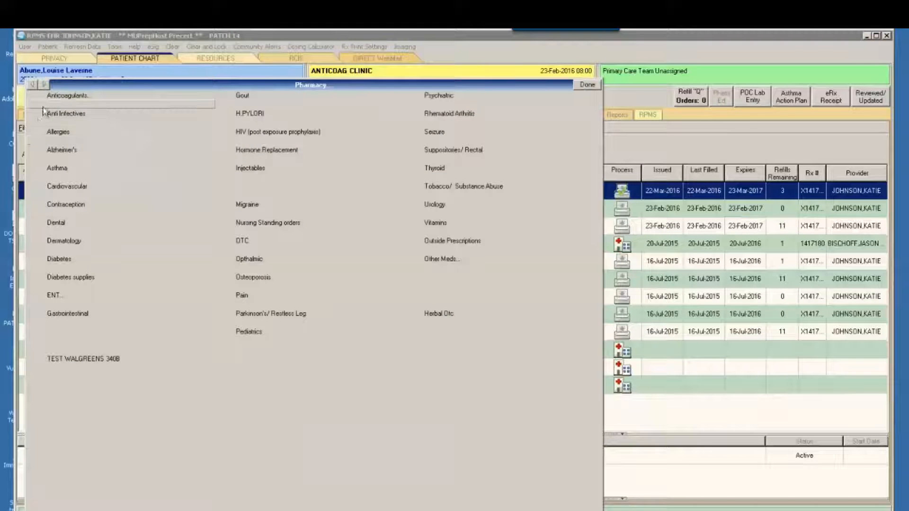
pyautogui.click(63, 169)
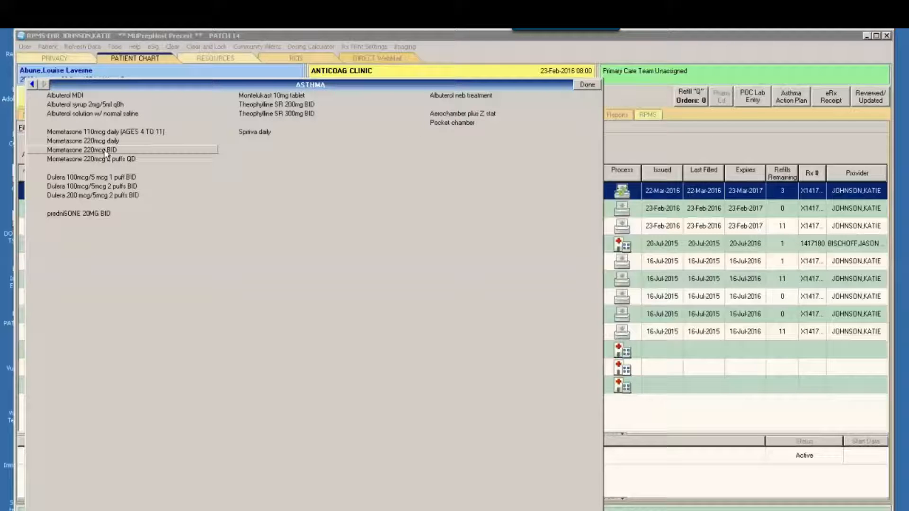
pyautogui.click(90, 216)
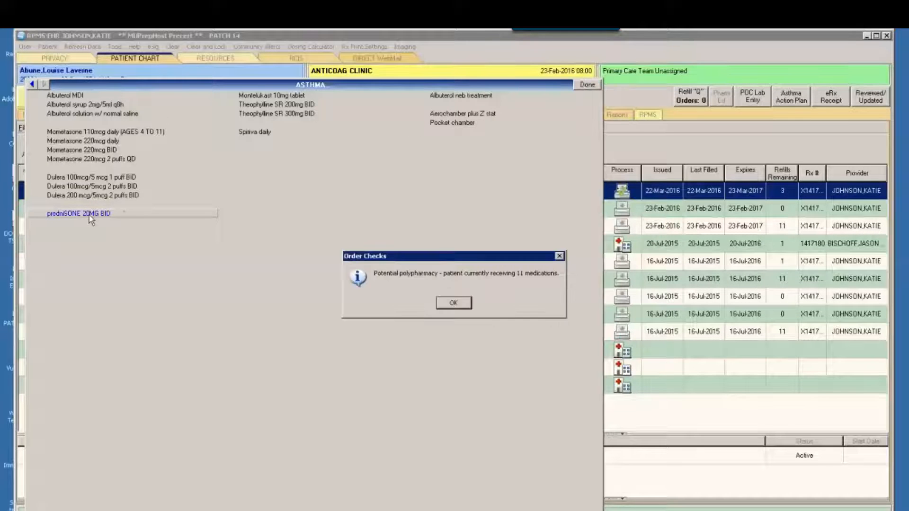
pyautogui.click(451, 304)
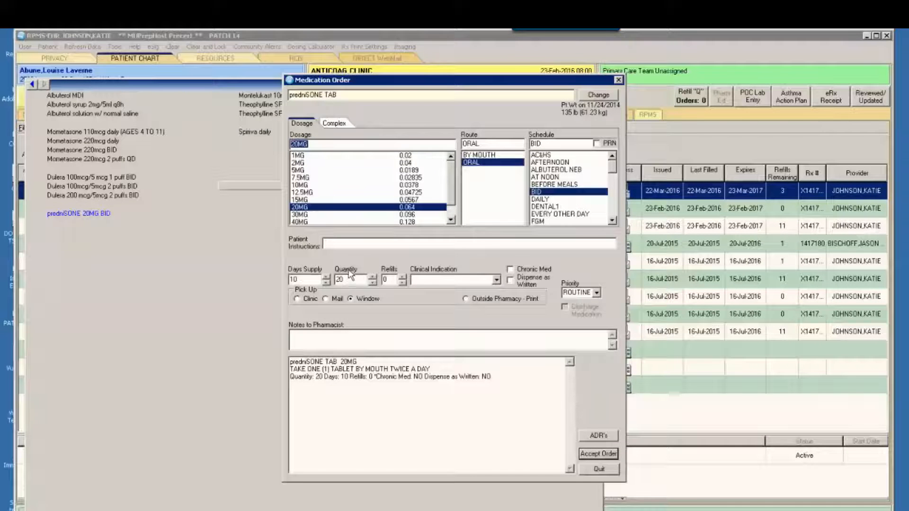
# Try out the refill count and route in the prednisone order, choose Abnormal blood pressure as clinical indication, and quit without accepting
pyautogui.click(403, 278)
pyautogui.click(403, 282)
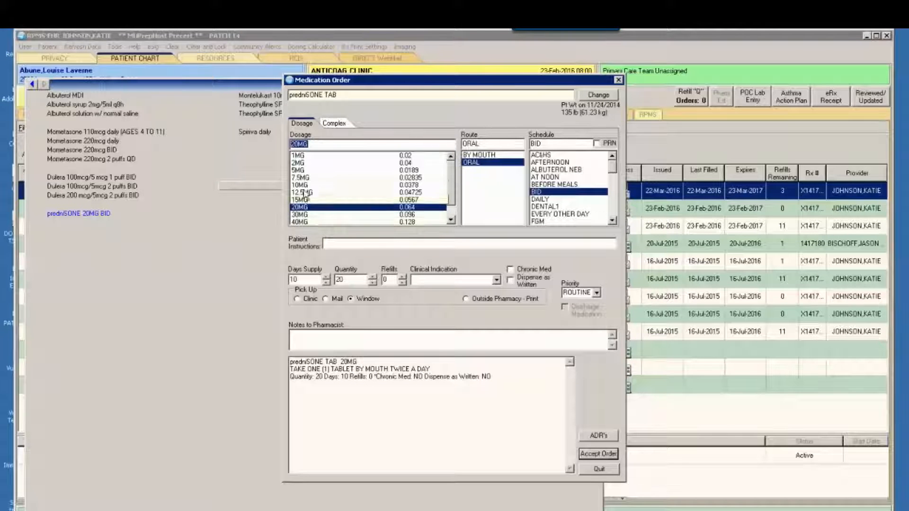
pyautogui.click(480, 164)
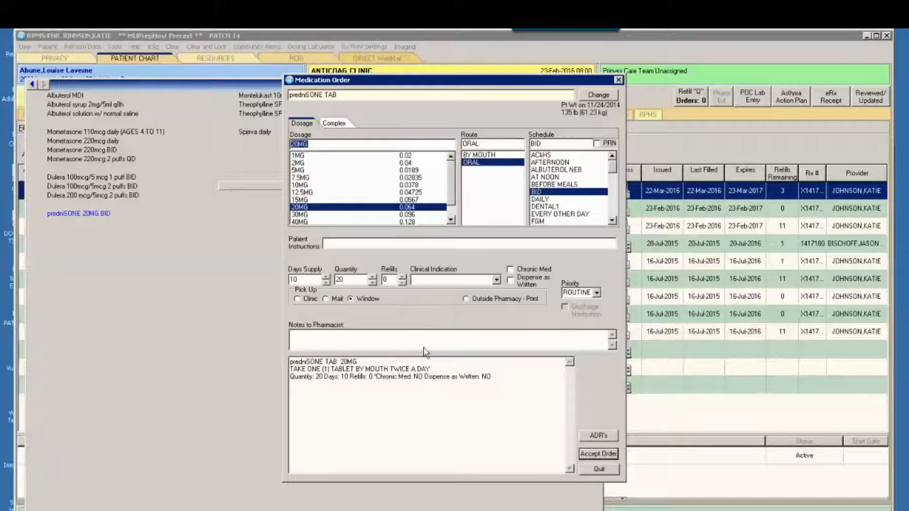
pyautogui.click(496, 281)
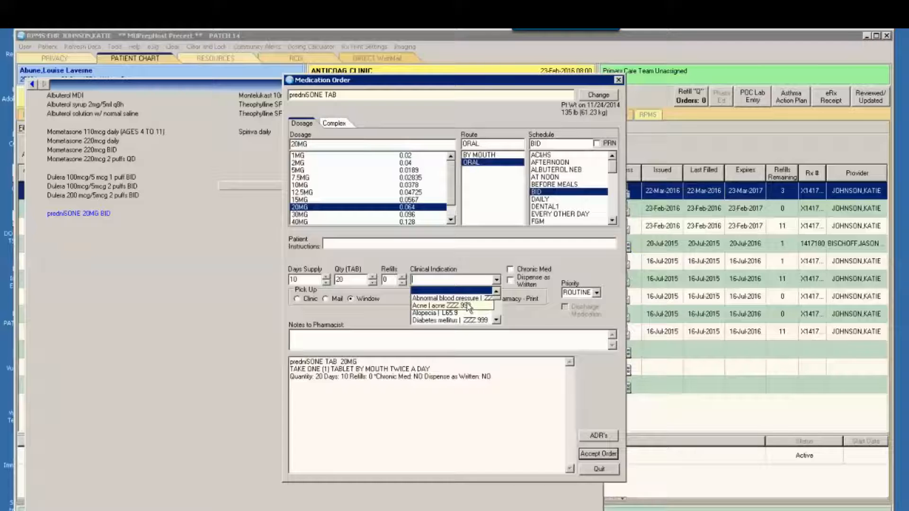
pyautogui.click(452, 299)
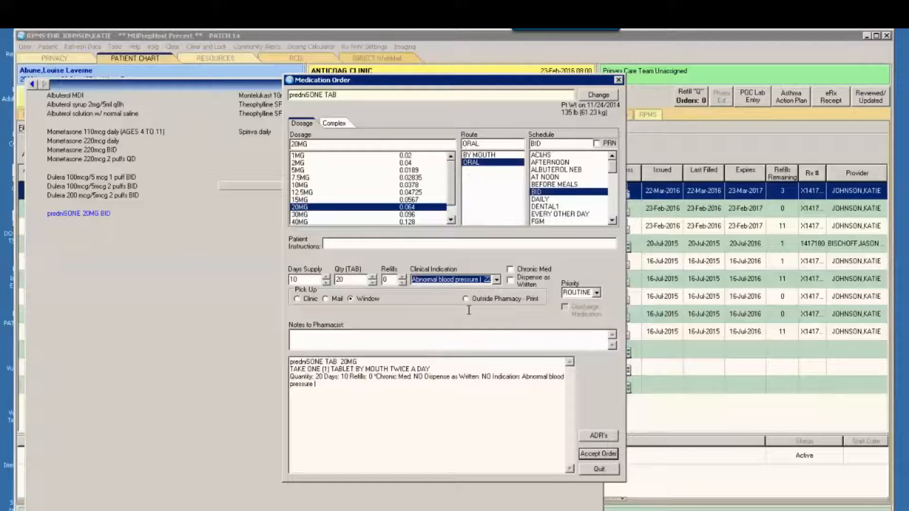
pyautogui.click(598, 471)
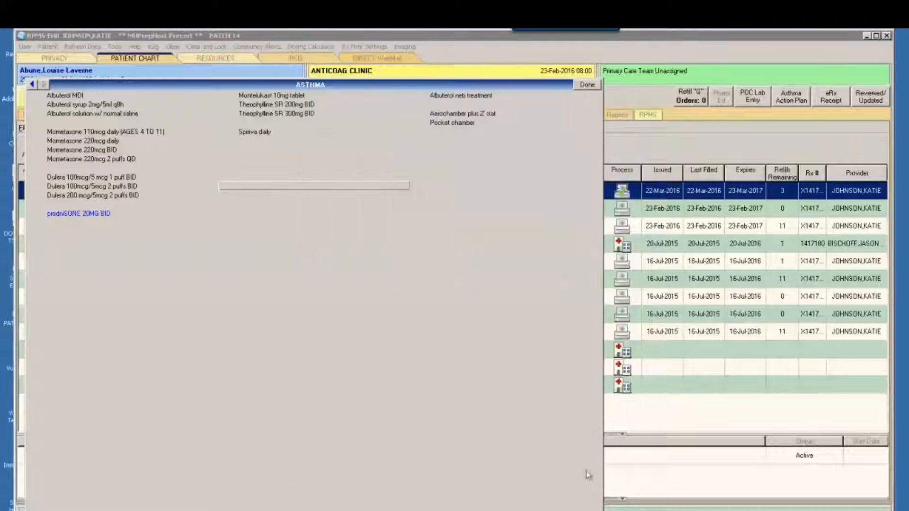
# Look up "lis" in the complete medication list under Other Meds and start an order for LOSARTAN 100MG TABLET TAB
pyautogui.click(32, 85)
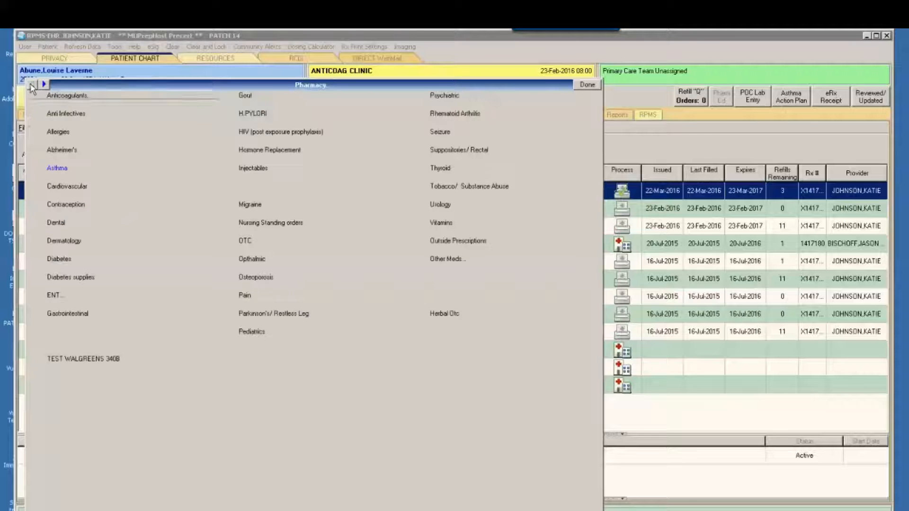
pyautogui.click(459, 264)
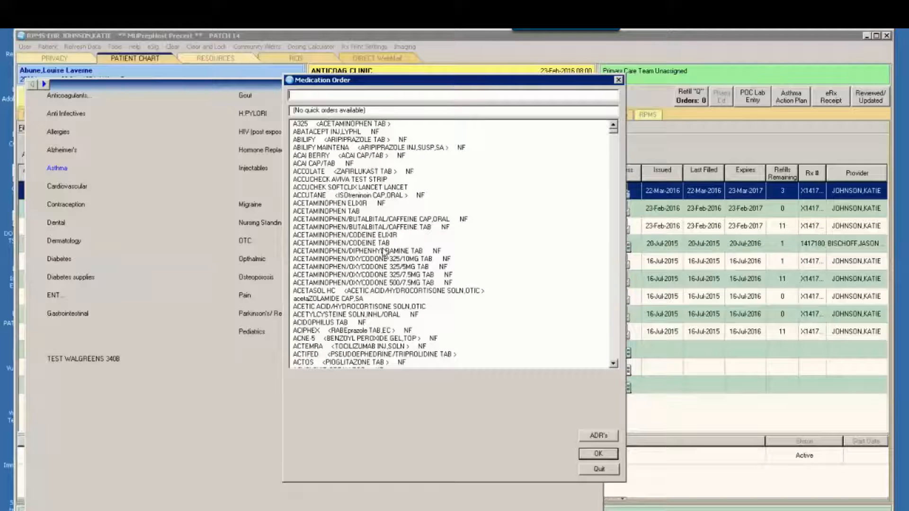
pyautogui.scroll(-1, 619, 160)
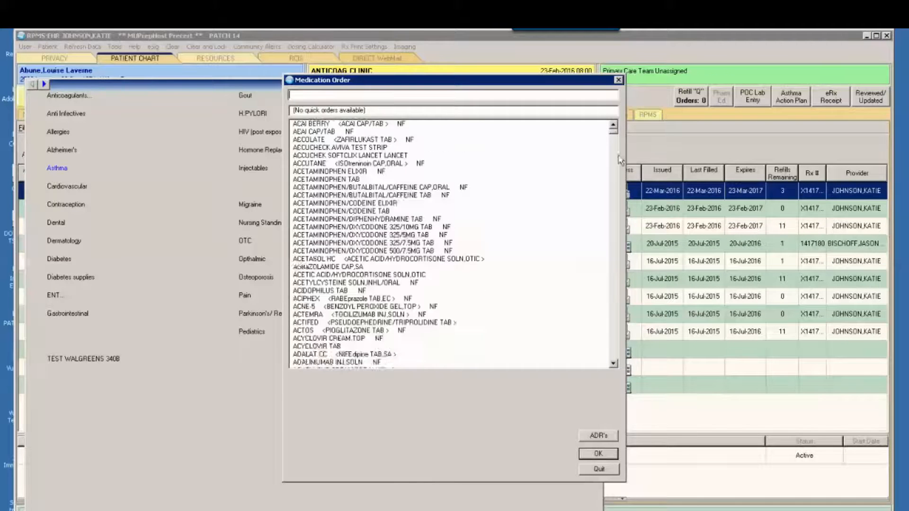
pyautogui.moveTo(613, 130); pyautogui.dragTo(615, 256)
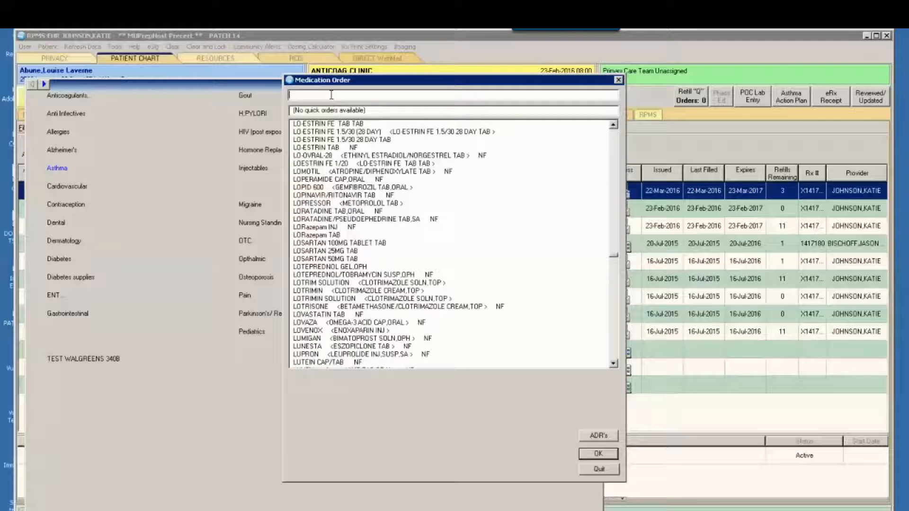
pyautogui.write('lis')
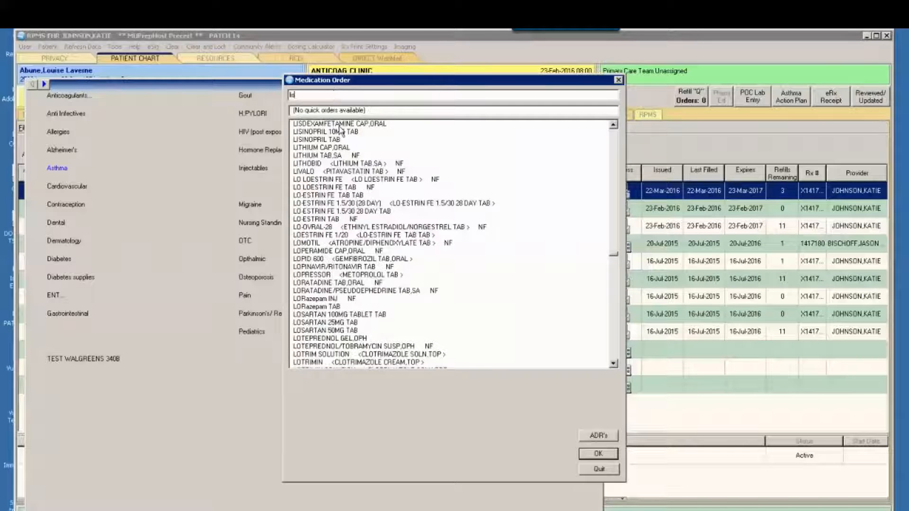
pyautogui.click(338, 315)
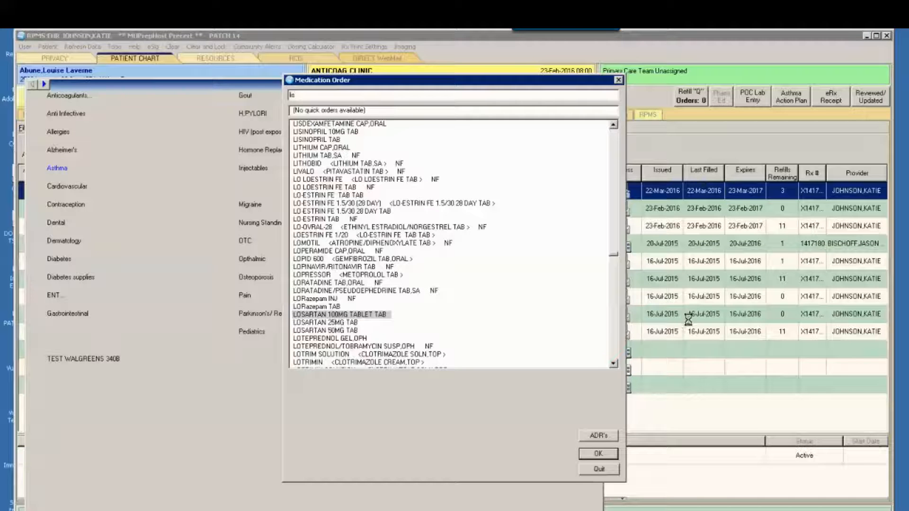
# Try out the 100MG dosage in the losartan order and quit without accepting the order
pyautogui.click(300, 155)
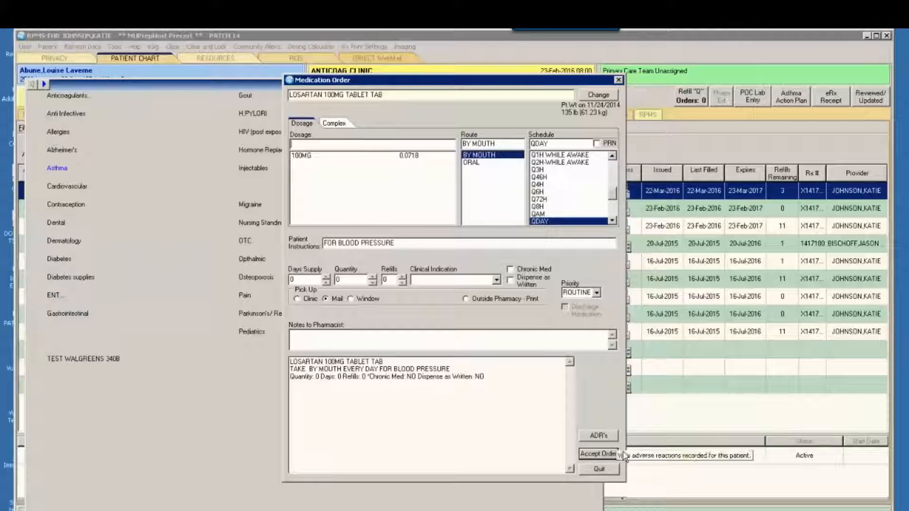
pyautogui.click(596, 470)
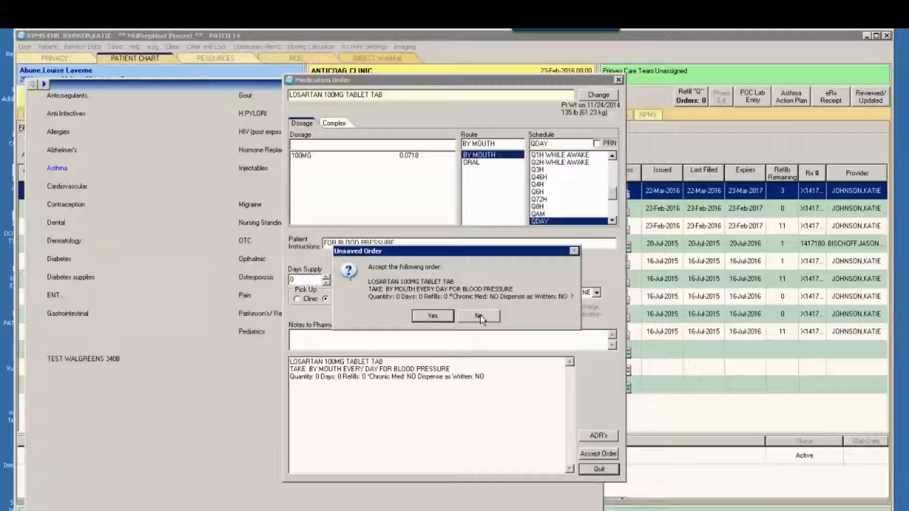
pyautogui.click(432, 316)
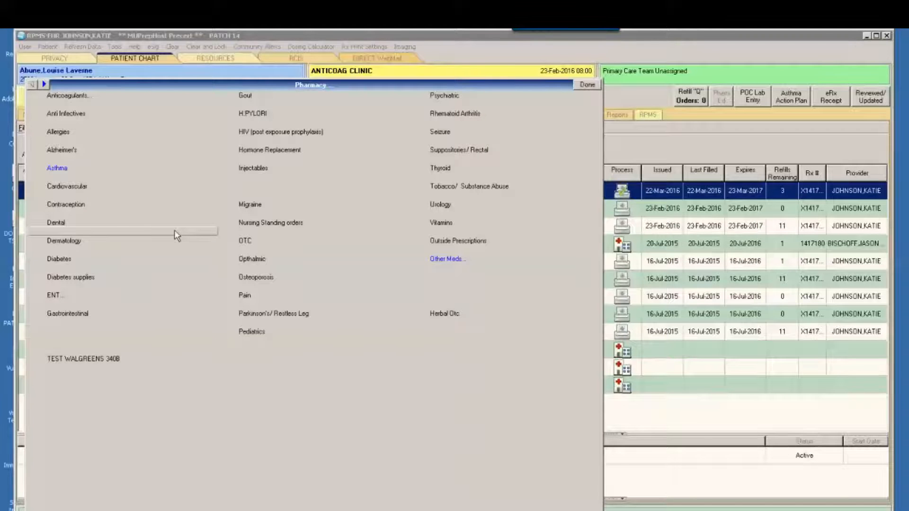
# Open the SUMAtriptan 25mg TABLET quick order under Migraine, review its patient instructions and pharmacist notes, and quit back to the Pharmacy categories
pyautogui.click(242, 205)
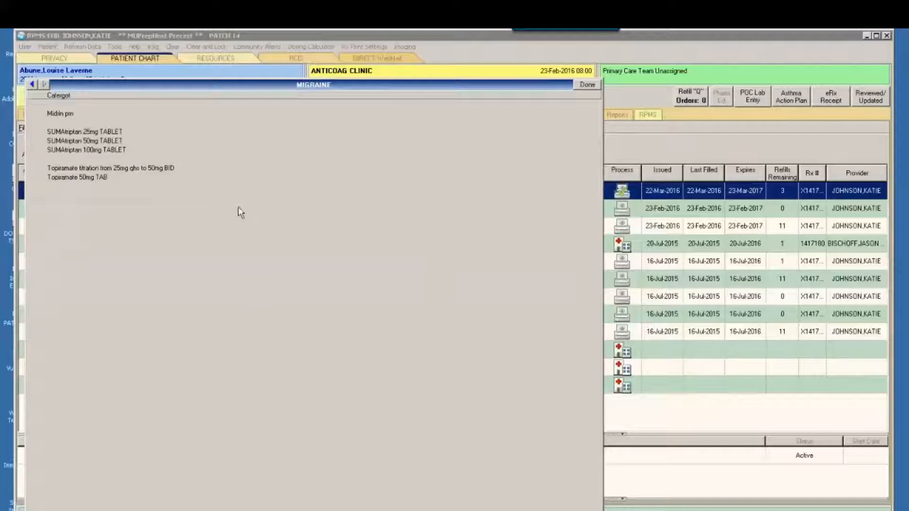
pyautogui.click(173, 136)
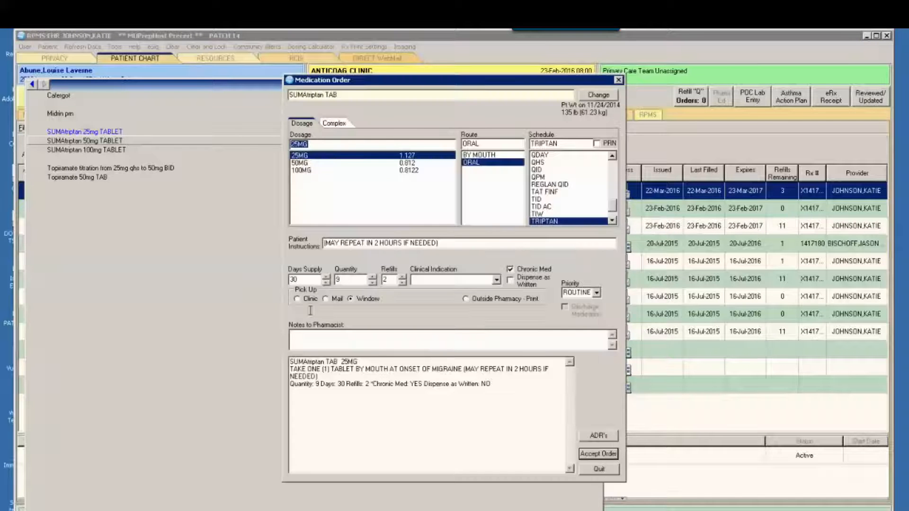
pyautogui.click(446, 243)
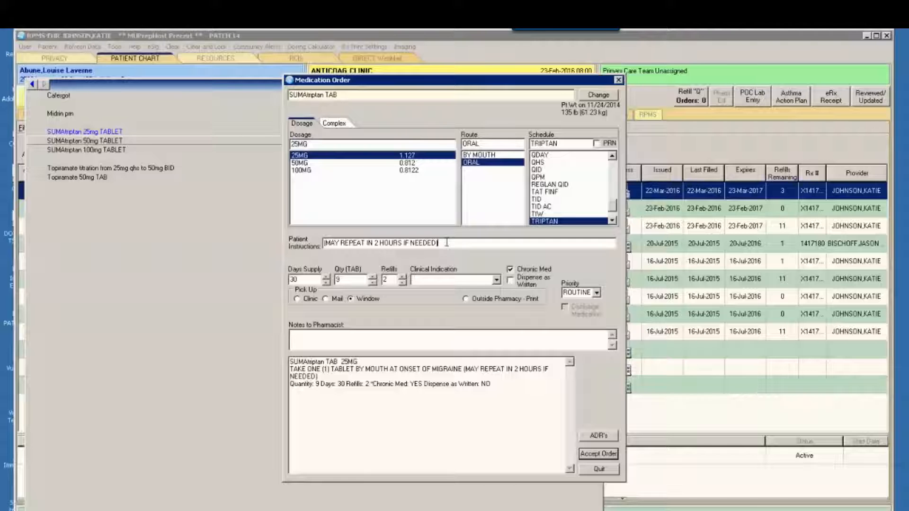
pyautogui.click(334, 341)
pyautogui.click(587, 468)
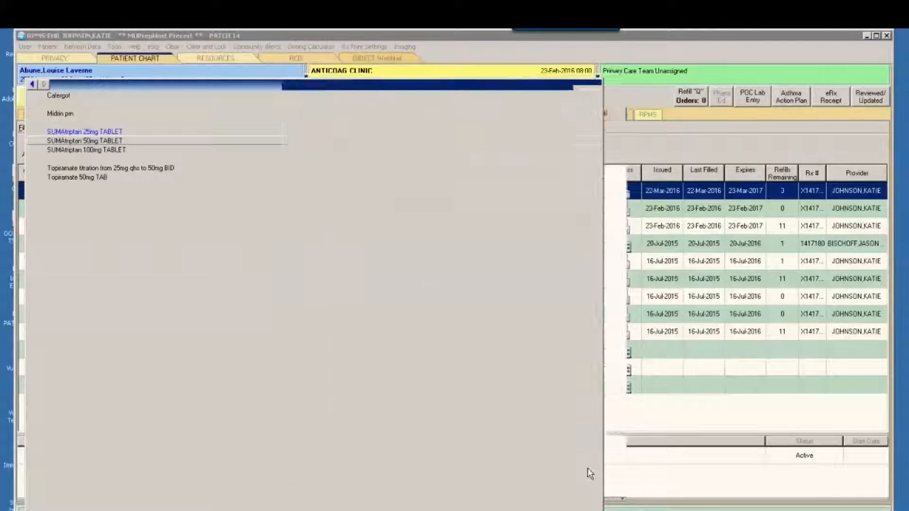
pyautogui.click(32, 85)
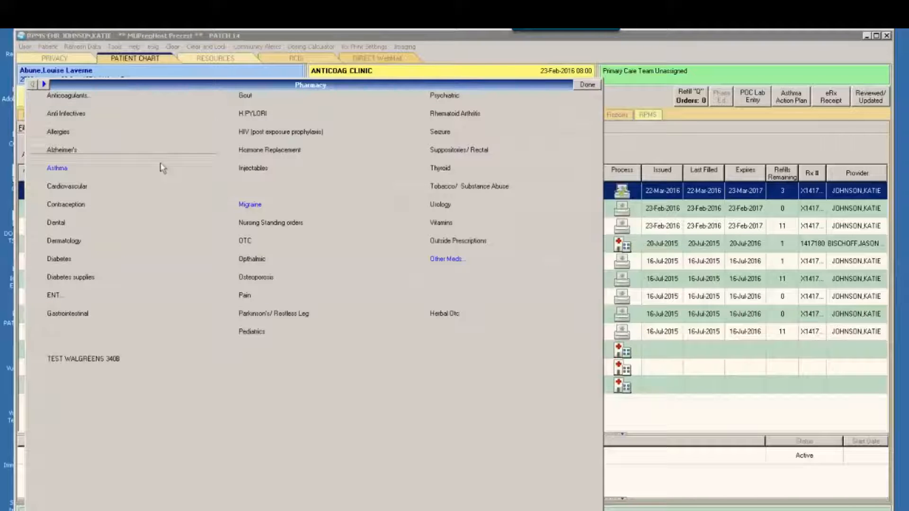
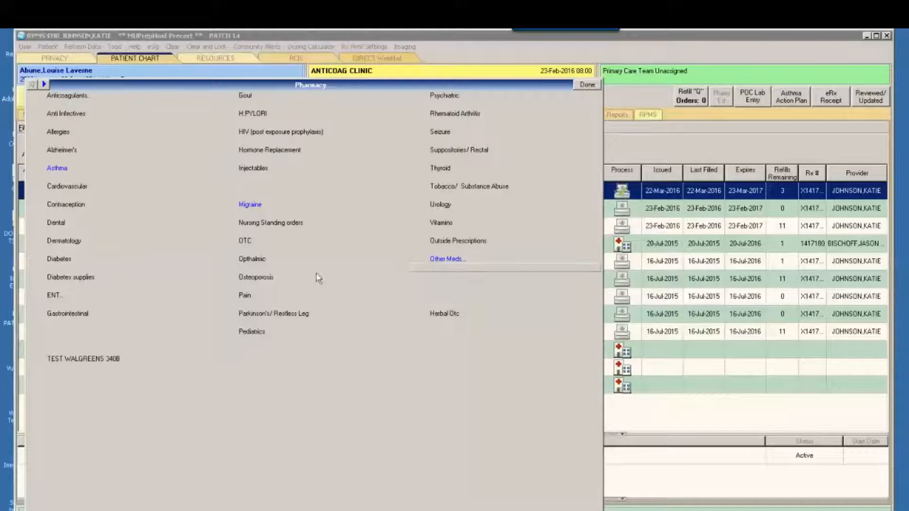
# Review the quick orders for HIV post exposure prophylaxis and Anti Infectives, returning to the Pharmacy categories
pyautogui.click(149, 202)
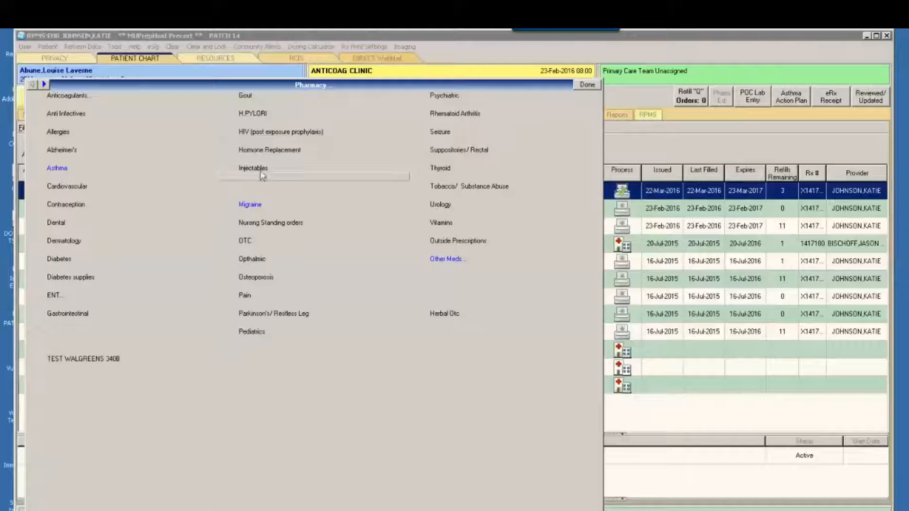
pyautogui.click(314, 131)
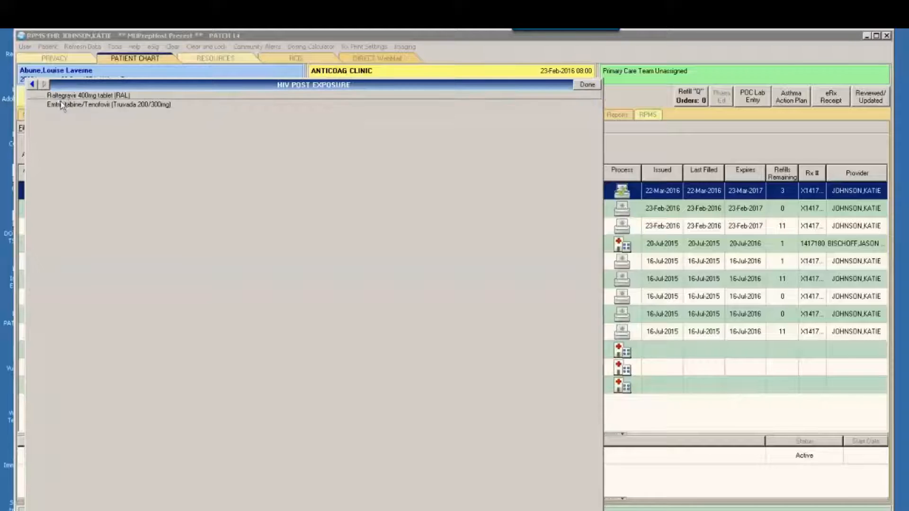
pyautogui.click(32, 86)
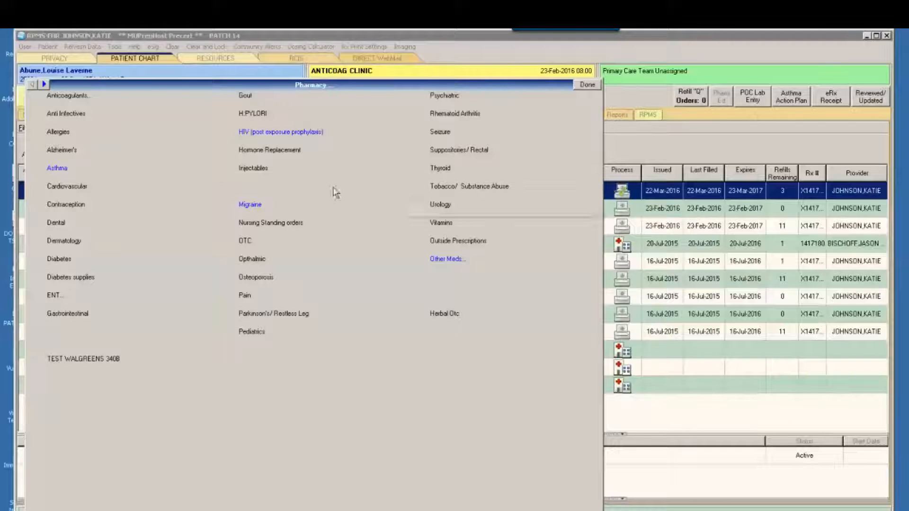
pyautogui.click(67, 114)
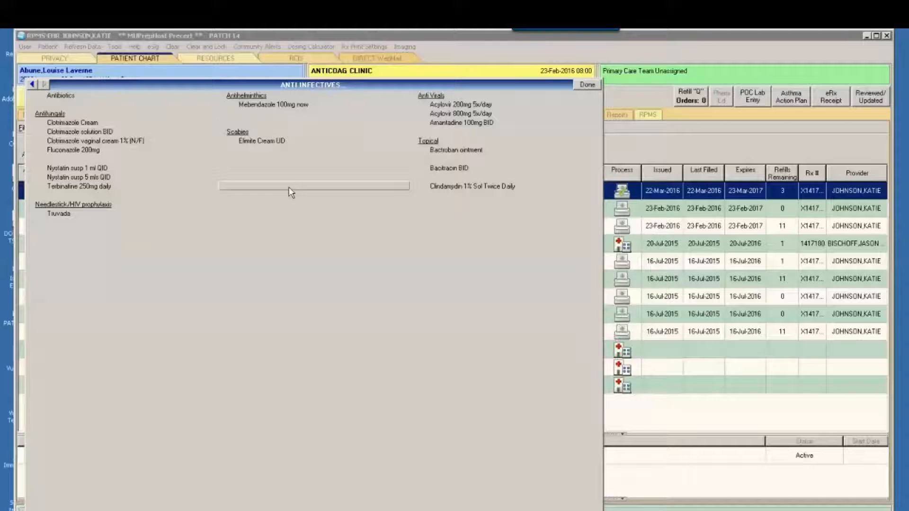
pyautogui.click(31, 84)
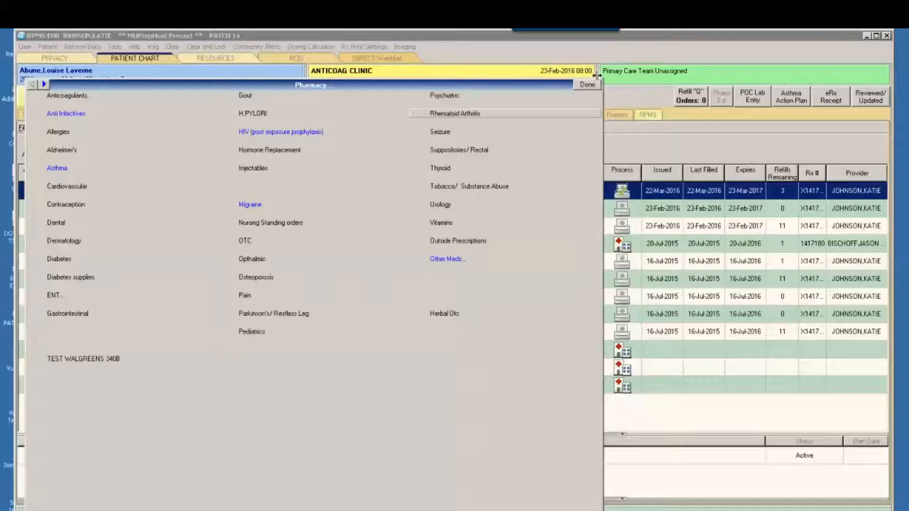
# Try ordering Actifed, Flunisolide (Nasalide) and Lisinopril 20mg daily together from the Allergies quick orders, quitting each order
pyautogui.click(67, 134)
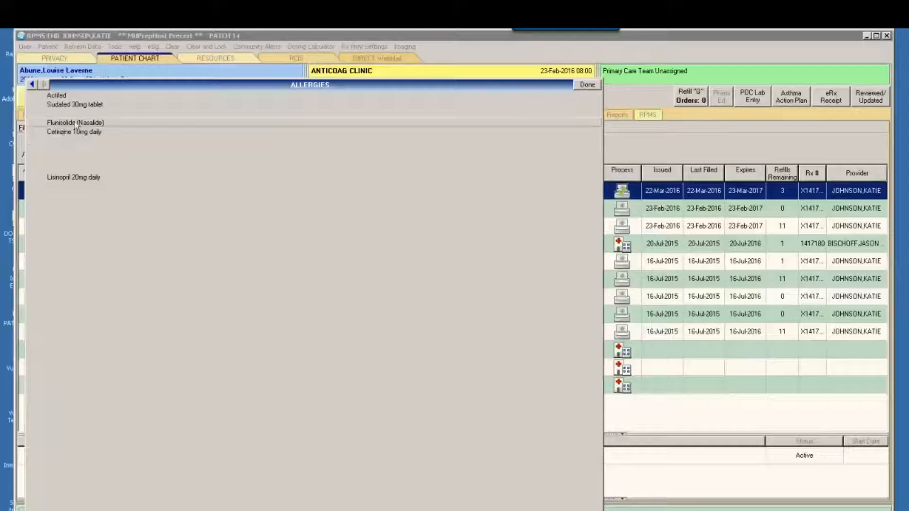
pyautogui.click(58, 96)
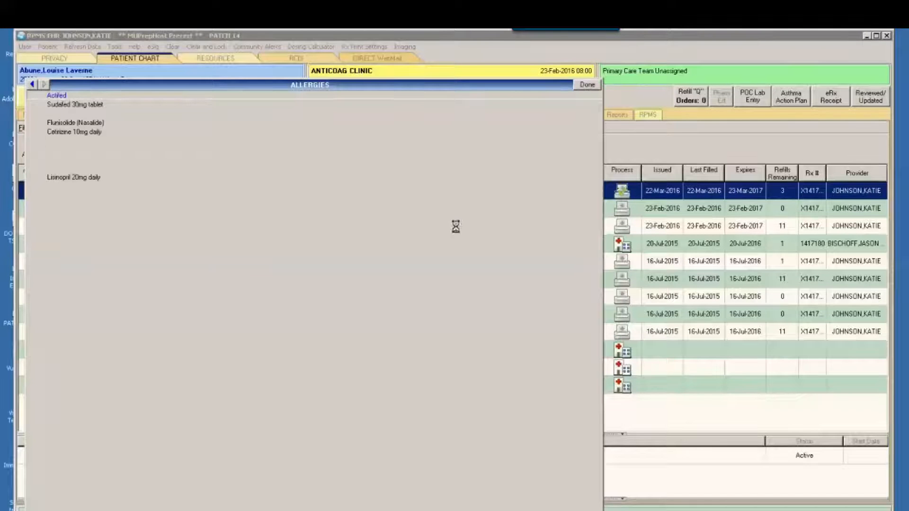
pyautogui.click(597, 470)
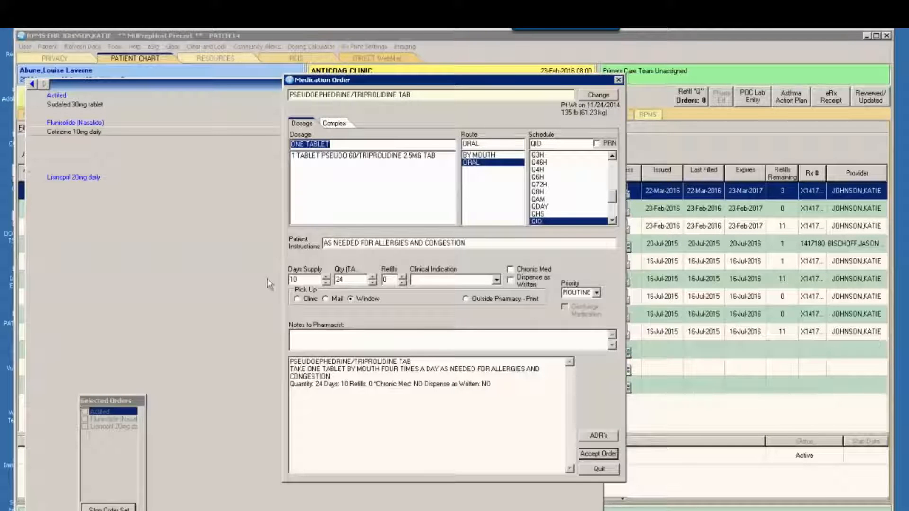
pyautogui.click(599, 469)
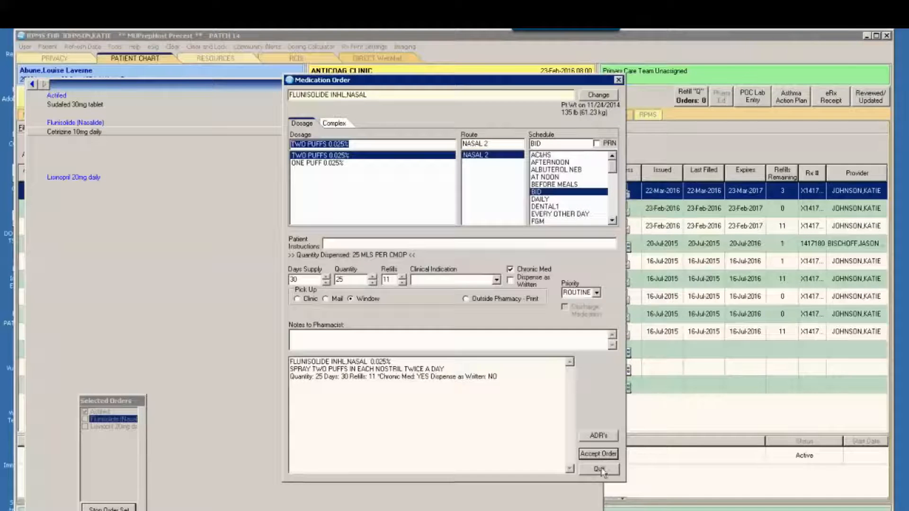
pyautogui.click(600, 469)
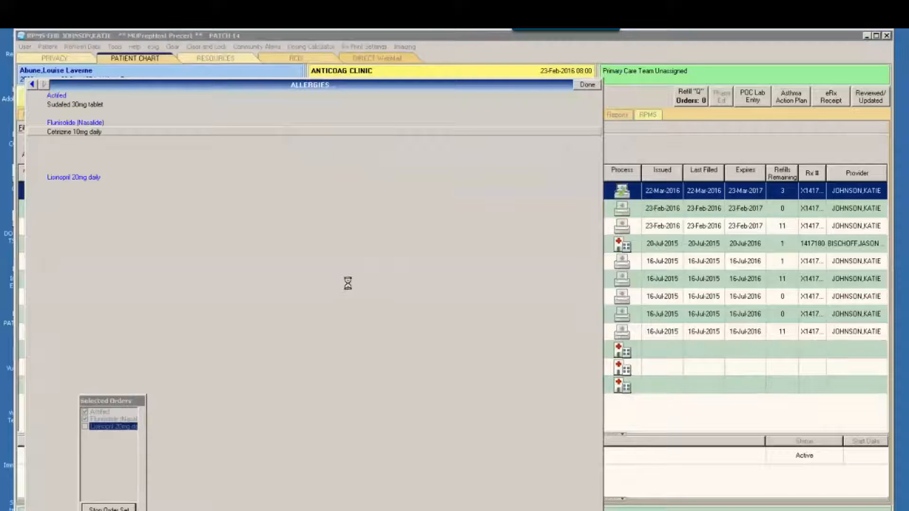
pyautogui.click(599, 469)
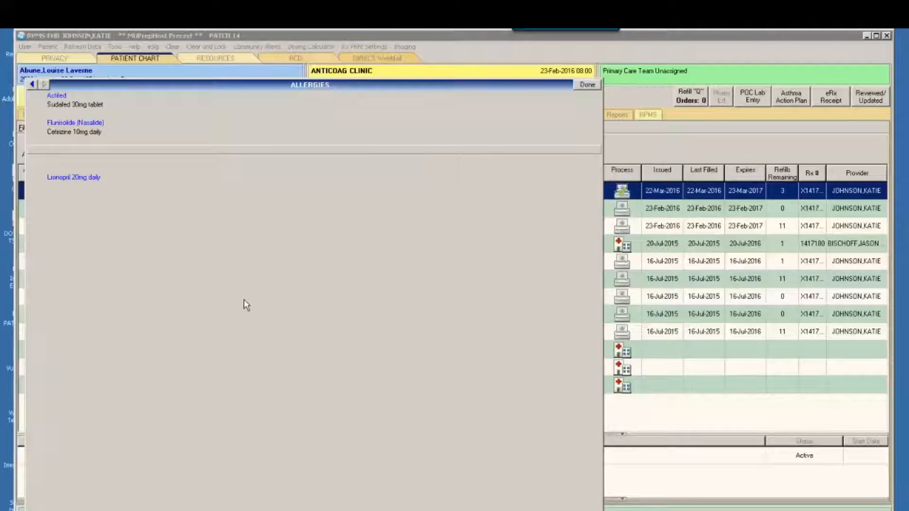
pyautogui.click(32, 86)
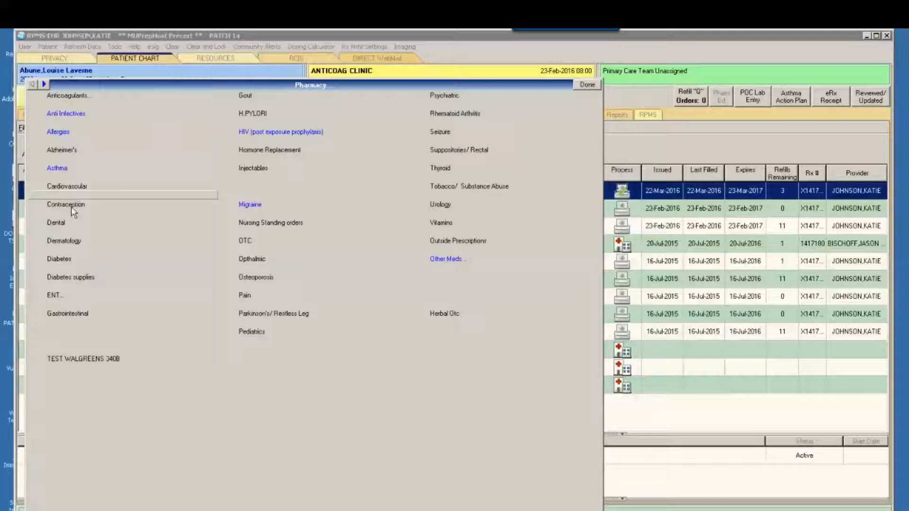
# Start the Metformin 500mg SA TAB order from the Diabetes quick orders and switch it to complex dosing with the preset dose cleared
pyautogui.click(66, 259)
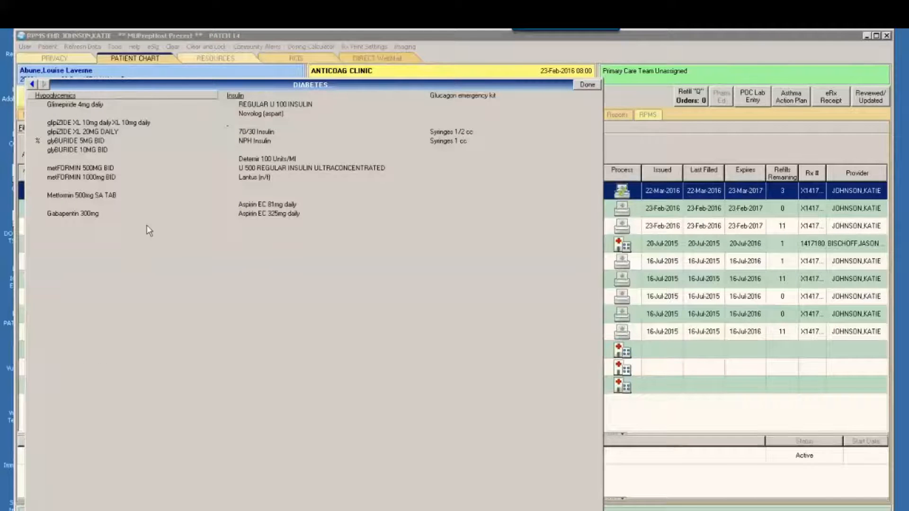
pyautogui.click(139, 198)
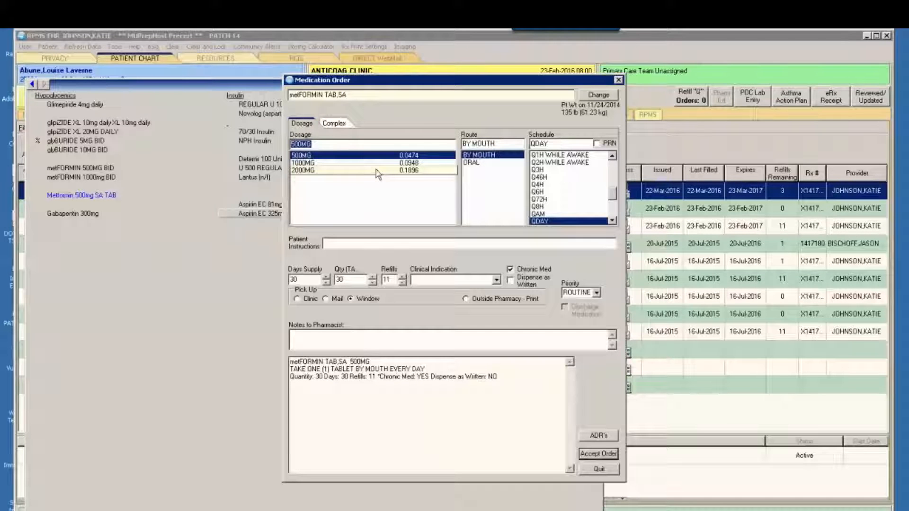
pyautogui.click(333, 123)
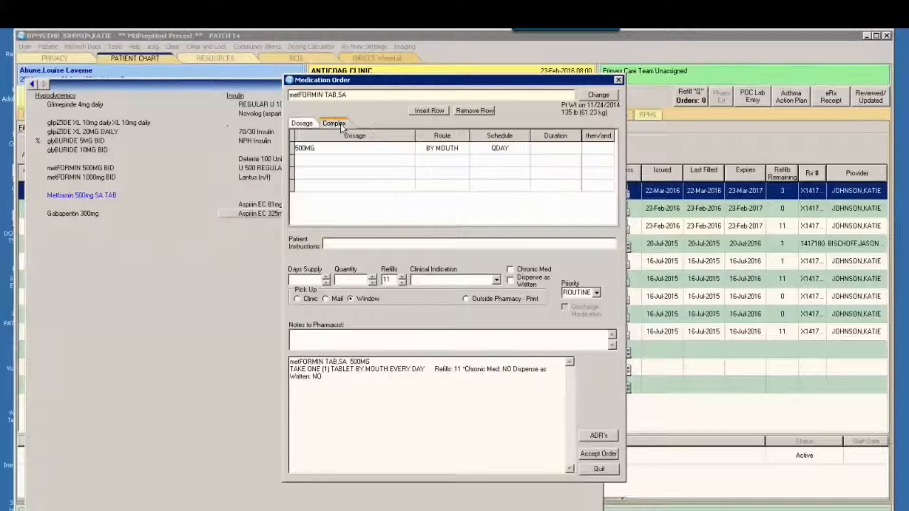
pyautogui.click(302, 124)
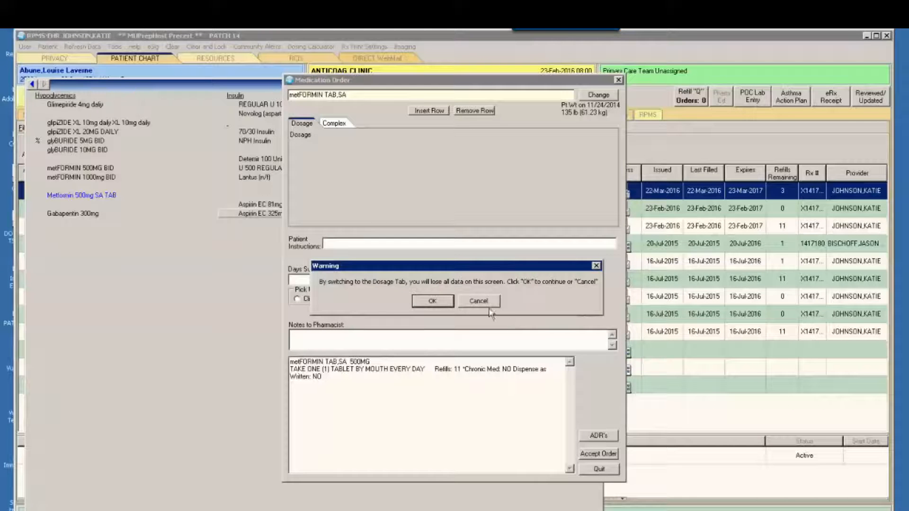
pyautogui.click(433, 302)
pyautogui.click(335, 124)
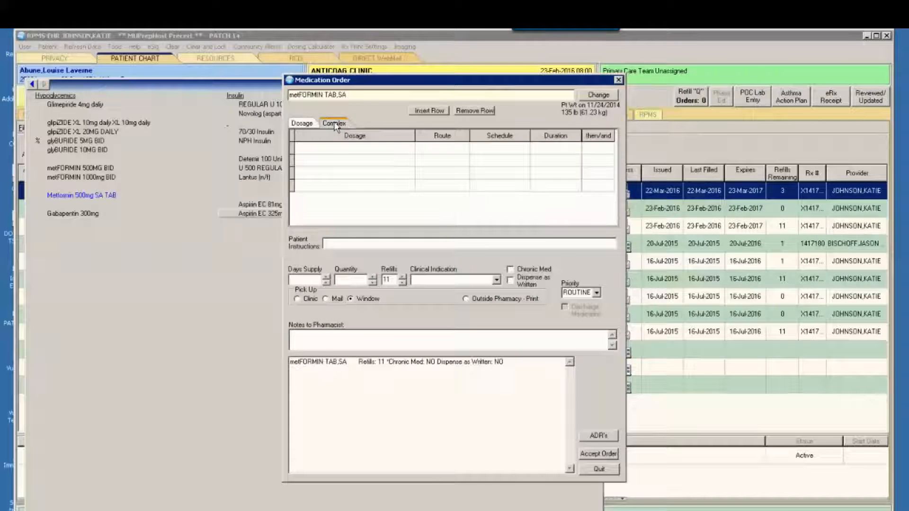
# Enter the first complex metformin dose as 500MG BY MOUTH BID for 4 days, linked with THEN
pyautogui.click(330, 148)
pyautogui.click(320, 159)
pyautogui.click(443, 151)
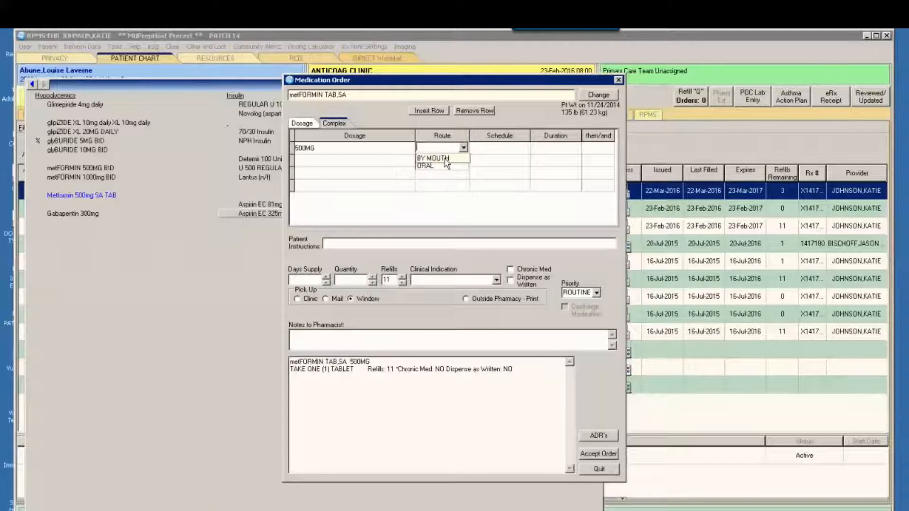
pyautogui.click(443, 159)
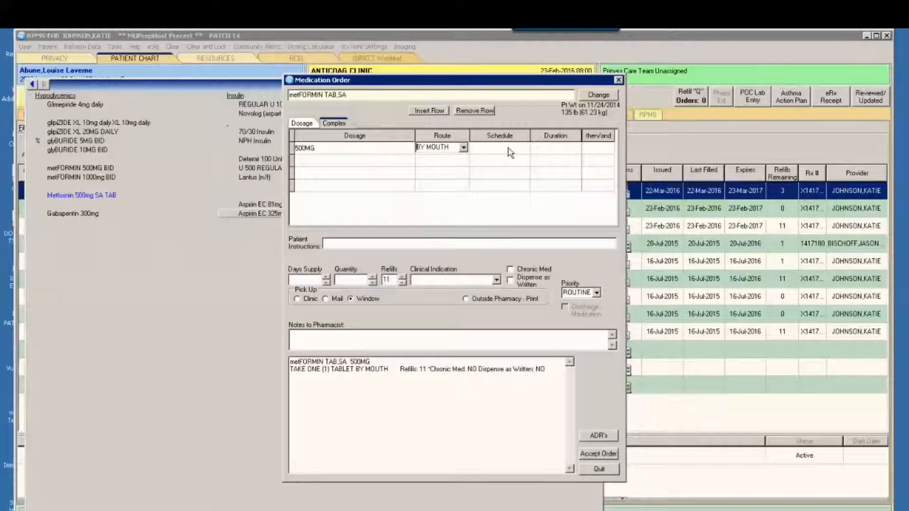
pyautogui.click(510, 153)
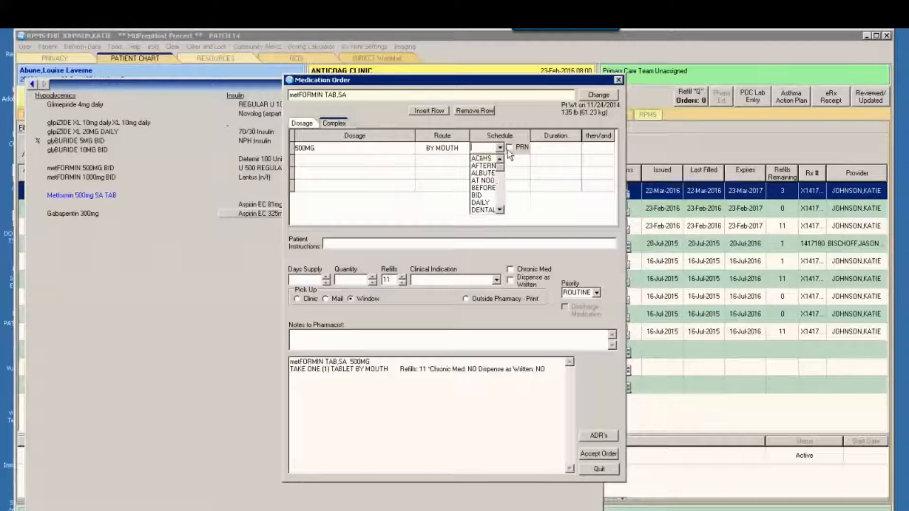
pyautogui.click(485, 194)
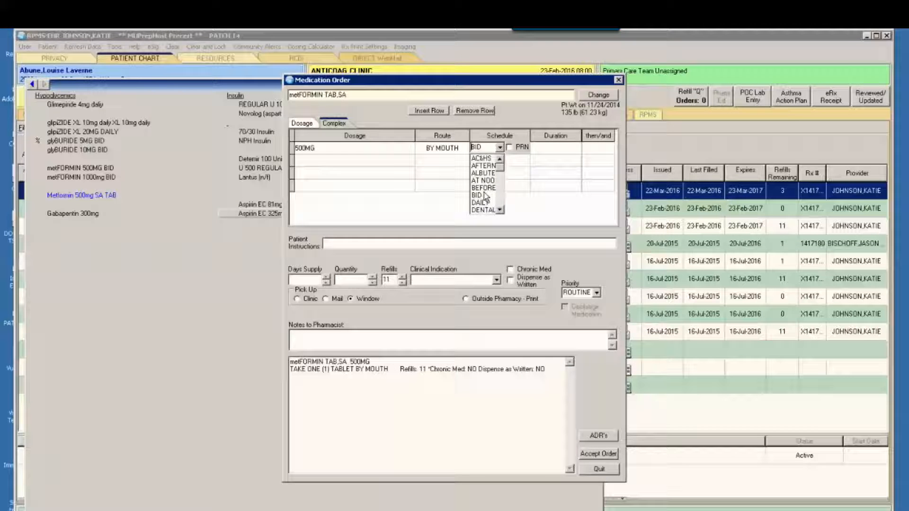
pyautogui.click(549, 151)
pyautogui.click(549, 147)
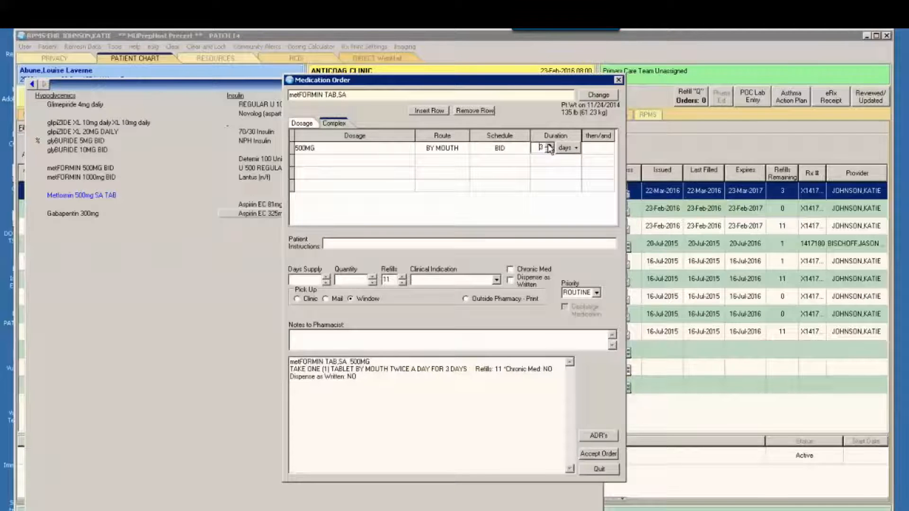
pyautogui.click(550, 148)
pyautogui.click(600, 150)
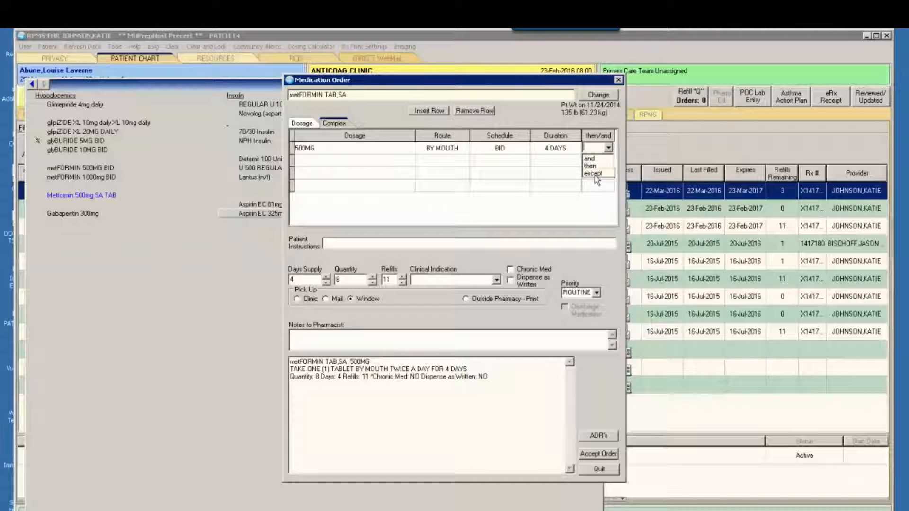
pyautogui.click(590, 166)
# Add a second metformin dose row of 1000MG on the AC&HS schedule for 3 days, linked with EXCEPT
pyautogui.click(345, 163)
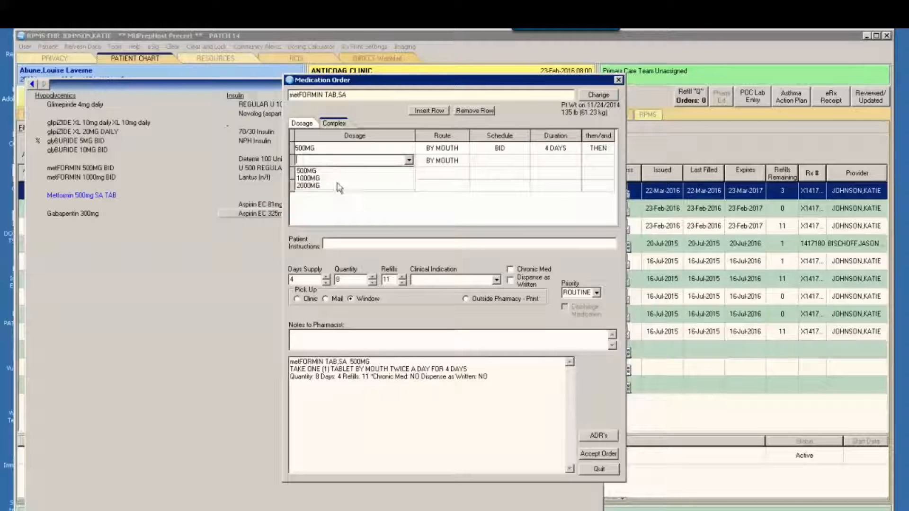
pyautogui.click(335, 178)
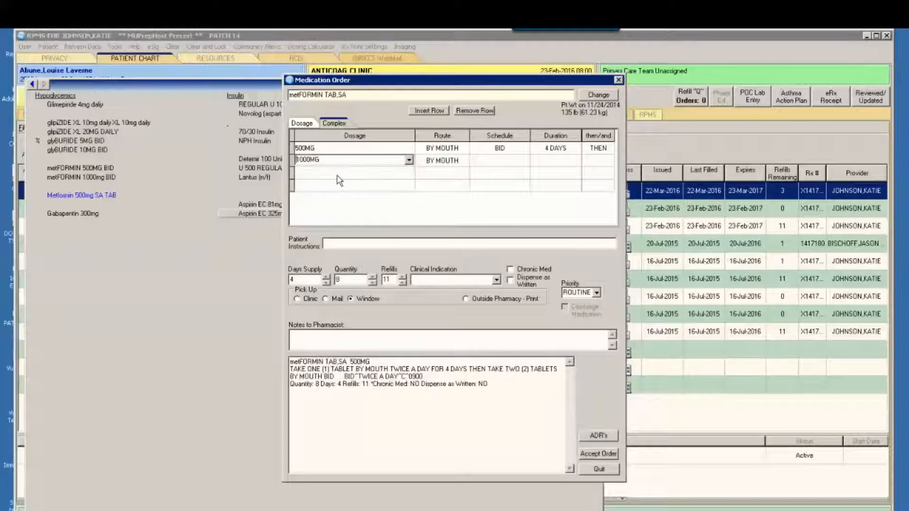
pyautogui.click(504, 169)
pyautogui.click(495, 176)
pyautogui.click(549, 164)
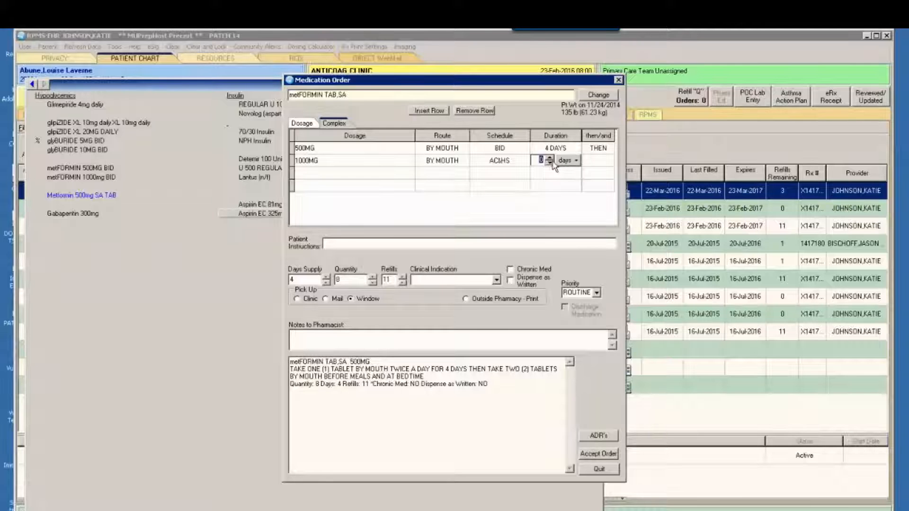
pyautogui.tripleClick(551, 160)
pyautogui.click(597, 160)
pyautogui.click(598, 161)
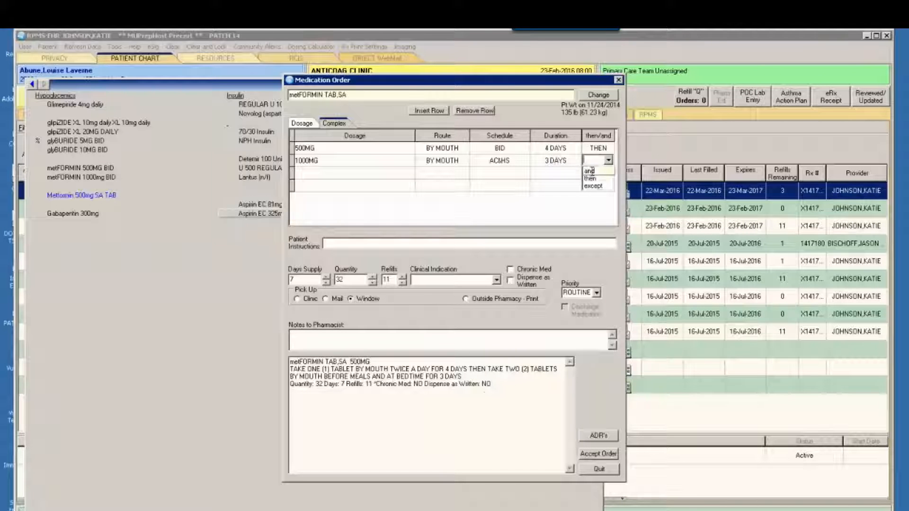
pyautogui.click(594, 186)
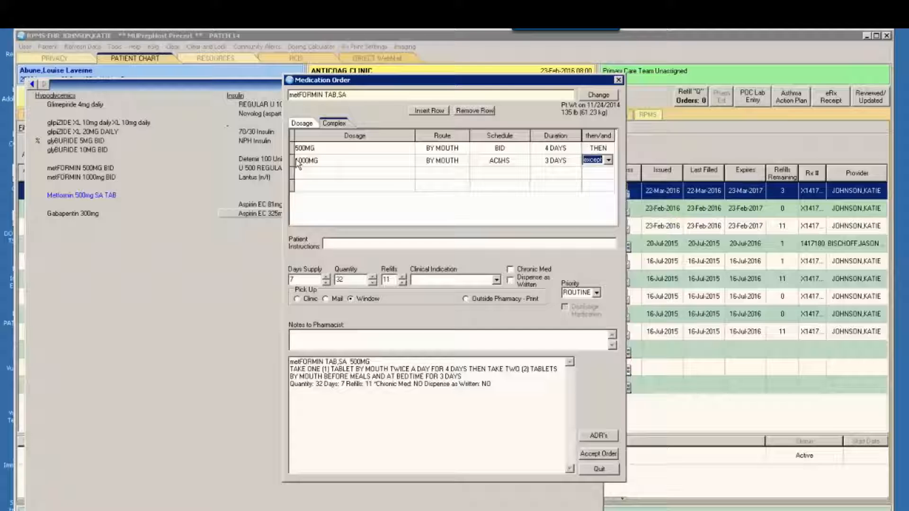
# Insert an empty dose row above the 1000MG row and remove it again
pyautogui.click(371, 161)
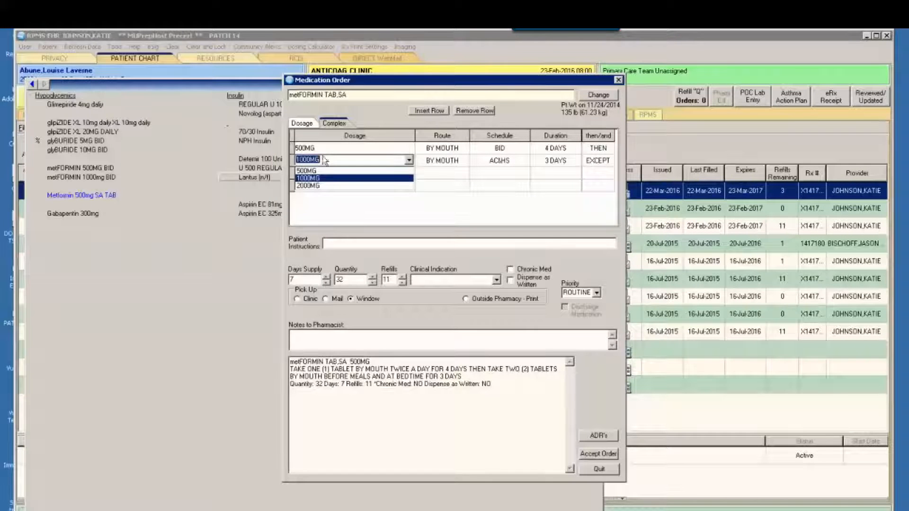
pyautogui.click(293, 160)
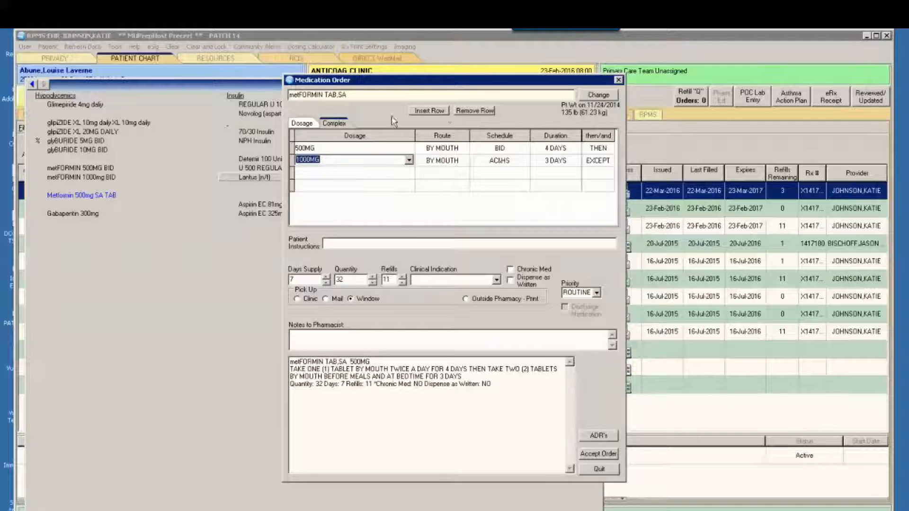
pyautogui.click(435, 110)
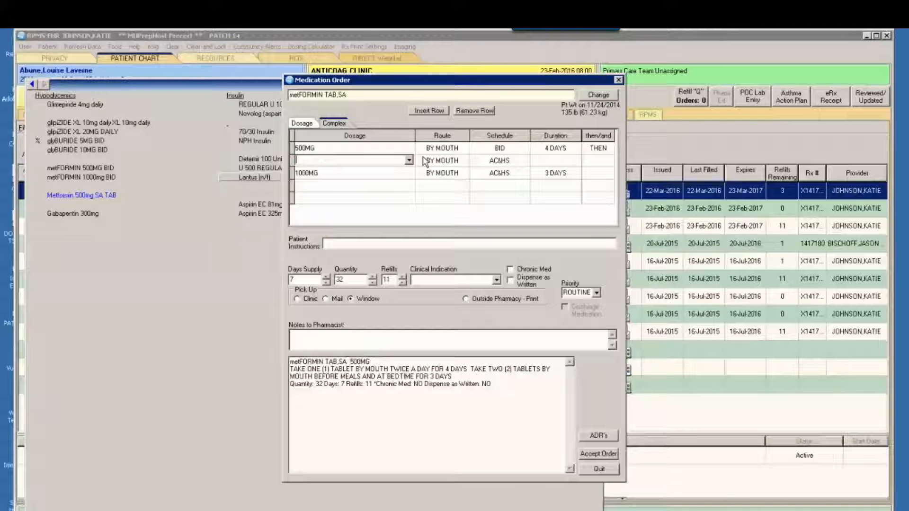
pyautogui.click(483, 111)
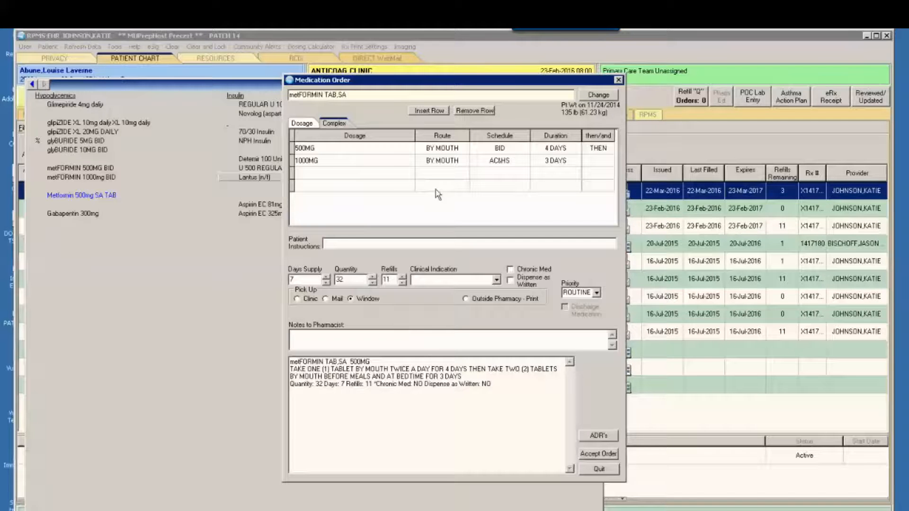
# Quit the metformin order and close the Diabetes quick orders to return to the medication list
pyautogui.click(597, 469)
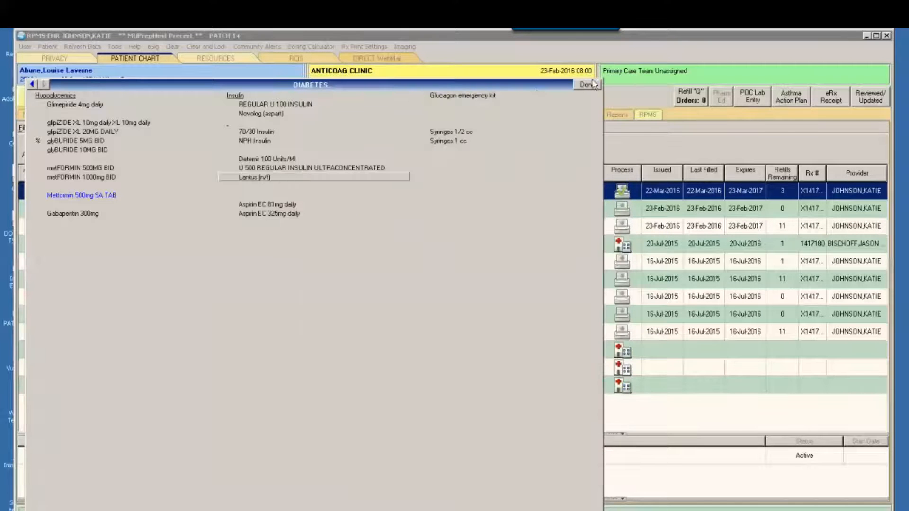
pyautogui.click(593, 84)
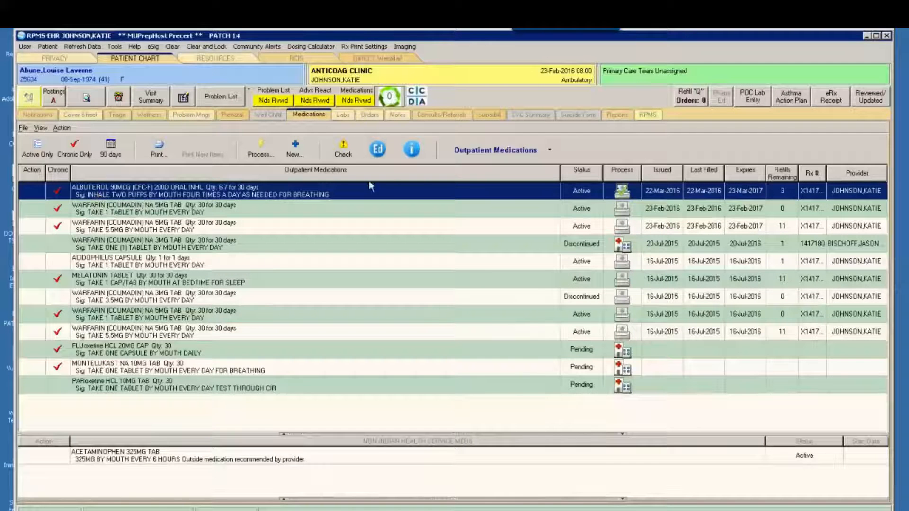
# Review the actions available for the albuterol inhaler, such as Renew, and dismiss them
pyautogui.rightClick(173, 194)
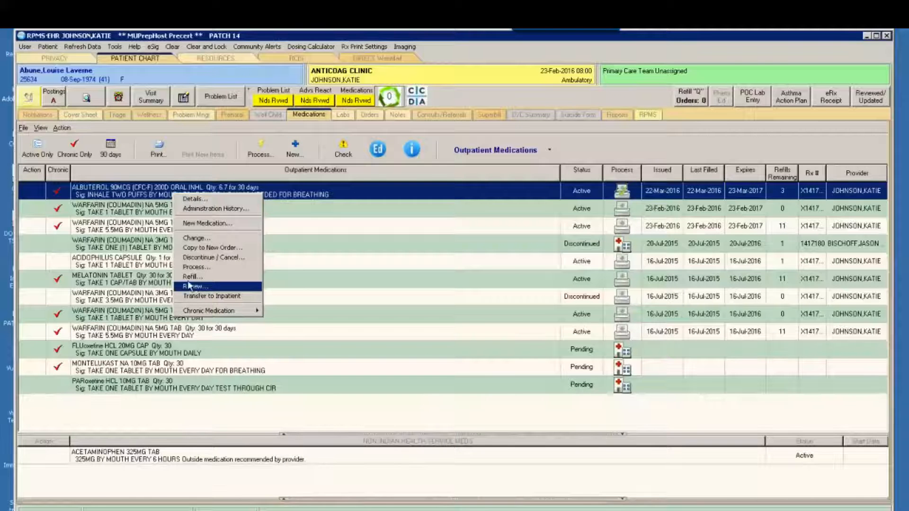
pyautogui.click(206, 288)
pyautogui.click(330, 319)
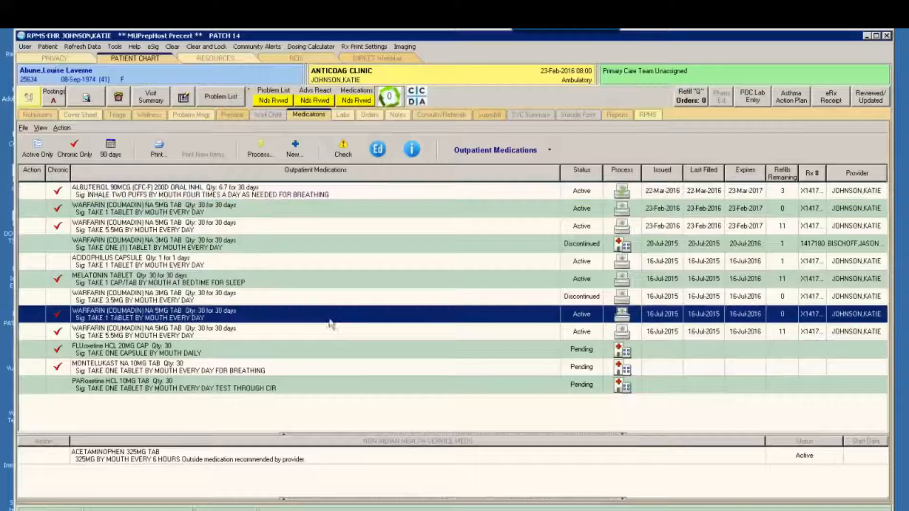
# Select albuterol, melatonin and the two warfarin 5.5MG entries together and review the actions available for them, then dismiss the choices
pyautogui.click(178, 197)
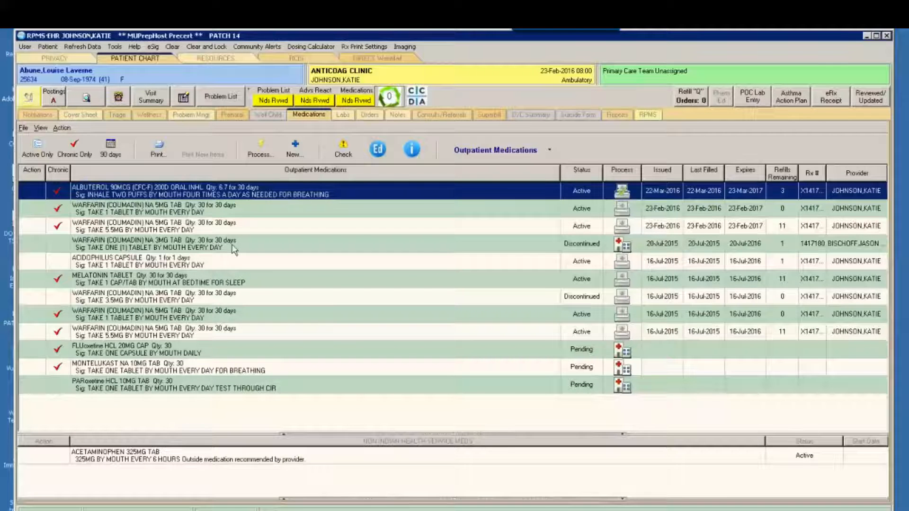
pyautogui.keyDown('ctrl'); pyautogui.click(180, 230); pyautogui.keyUp('ctrl')
pyautogui.keyDown('ctrl'); pyautogui.click(178, 283); pyautogui.keyUp('ctrl')
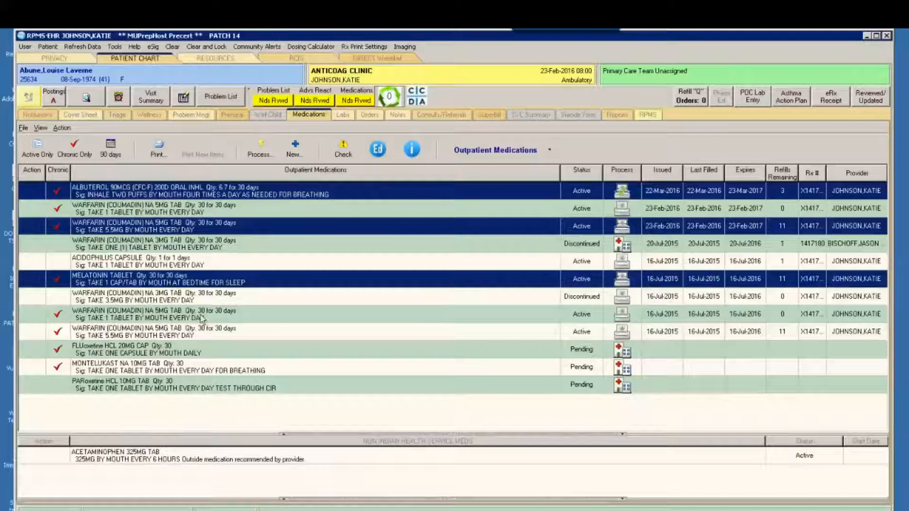
pyautogui.keyDown('ctrl'); pyautogui.click(189, 332); pyautogui.keyUp('ctrl')
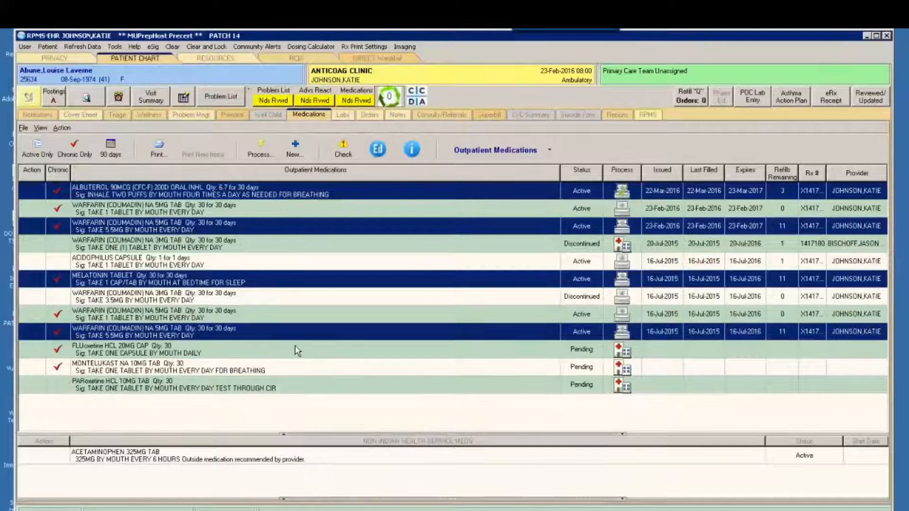
pyautogui.rightClick(331, 199)
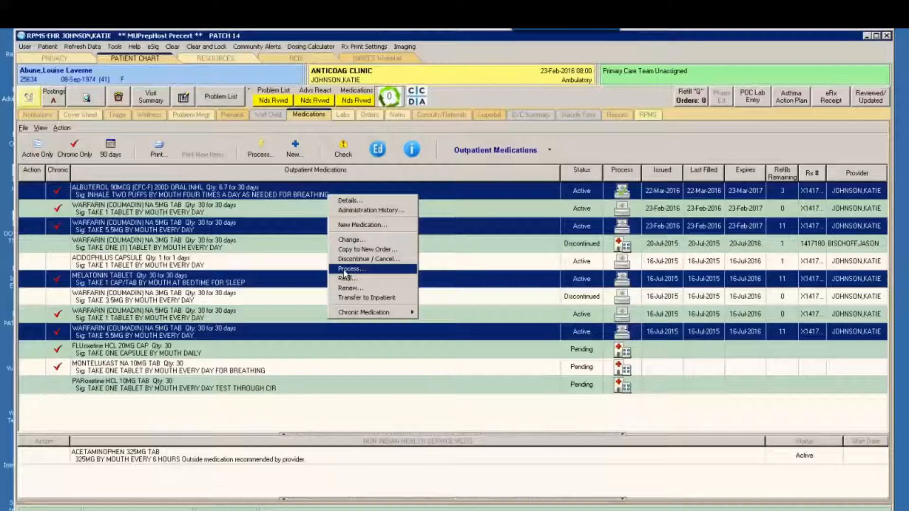
pyautogui.click(240, 249)
pyautogui.click(240, 249)
# Select albuterol, acidophilus, the July 2015 warfarin 5.5MG, montelukast and warfarin 3.5MG as separate entries, replacing them with the other discontinued warfarin
pyautogui.click(192, 198)
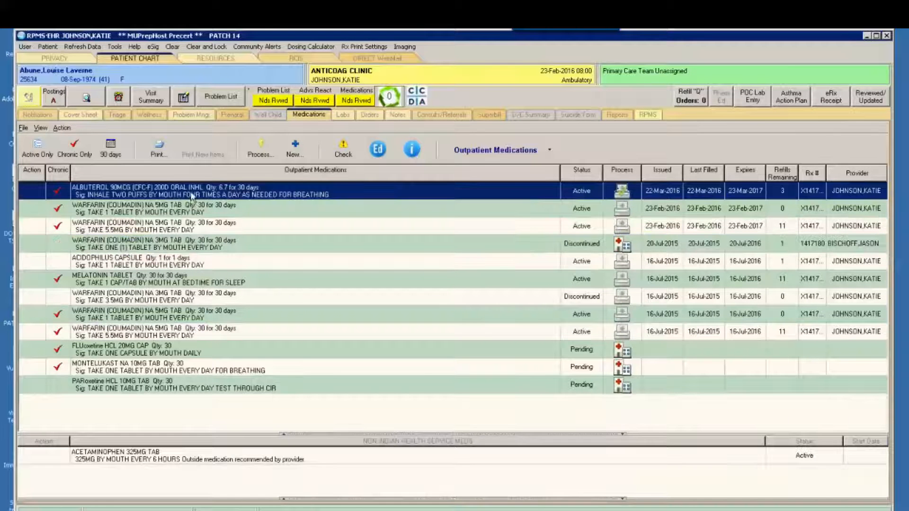
pyautogui.keyDown('ctrl'); pyautogui.click(138, 264); pyautogui.keyUp('ctrl')
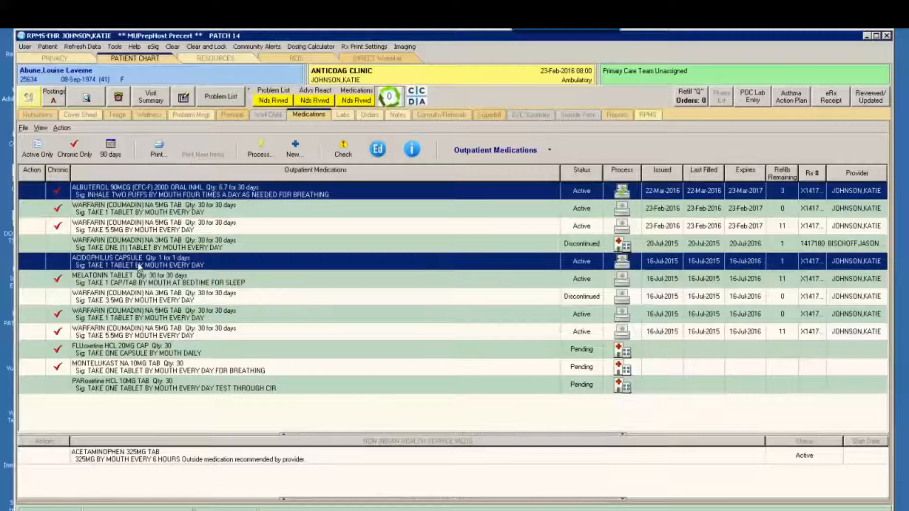
pyautogui.keyDown('ctrl'); pyautogui.click(129, 337); pyautogui.keyUp('ctrl')
pyautogui.keyDown('ctrl'); pyautogui.click(122, 369); pyautogui.keyUp('ctrl')
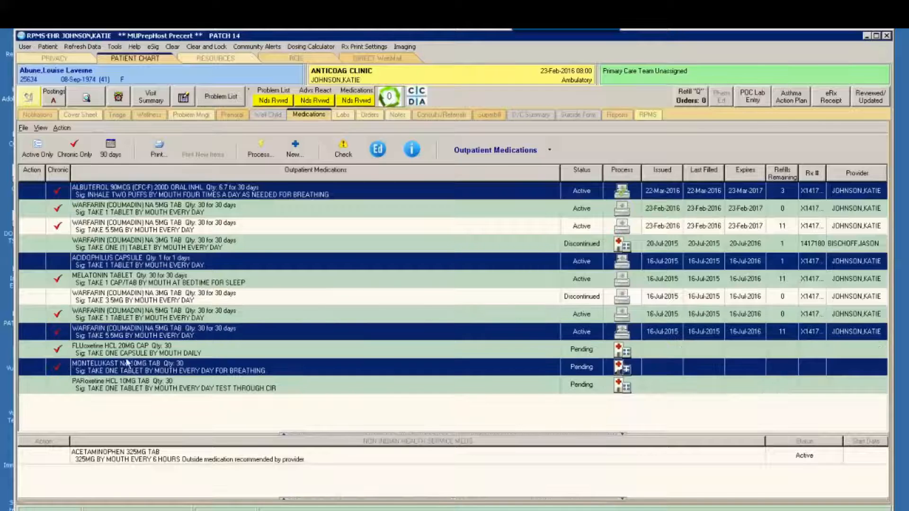
pyautogui.keyDown('ctrl'); pyautogui.click(136, 297); pyautogui.keyUp('ctrl')
pyautogui.click(205, 248)
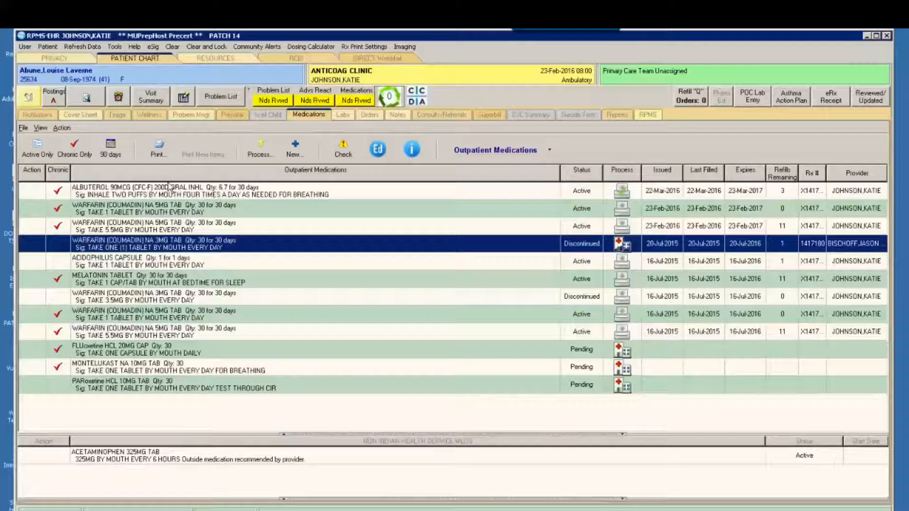
# Select the continuous range from albuterol through the July 2015 warfarin 5.5MG entry and reduce it to that last entry
pyautogui.click(170, 195)
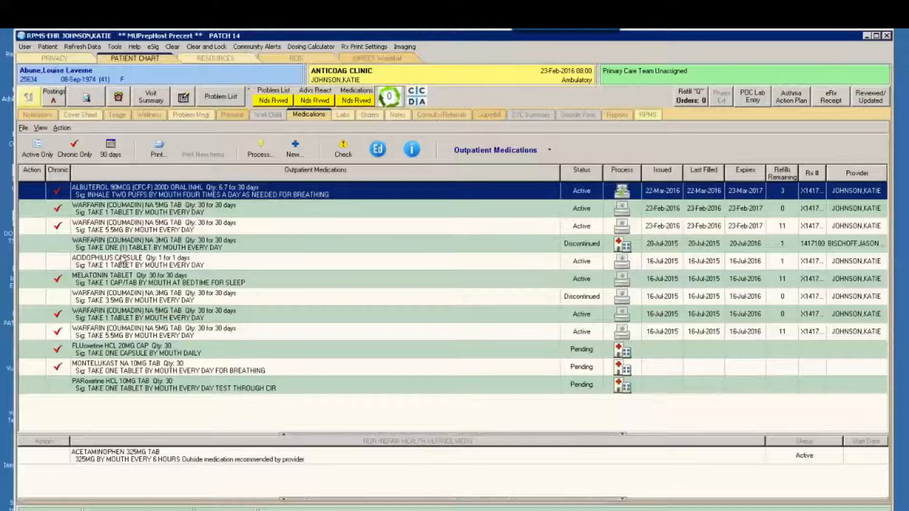
pyautogui.keyDown('shift'); pyautogui.click(114, 335); pyautogui.keyUp('shift')
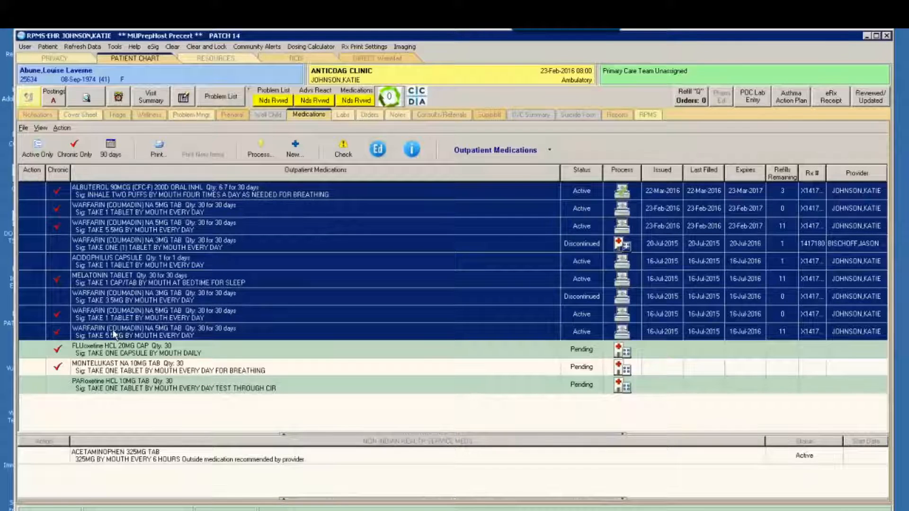
pyautogui.click(114, 334)
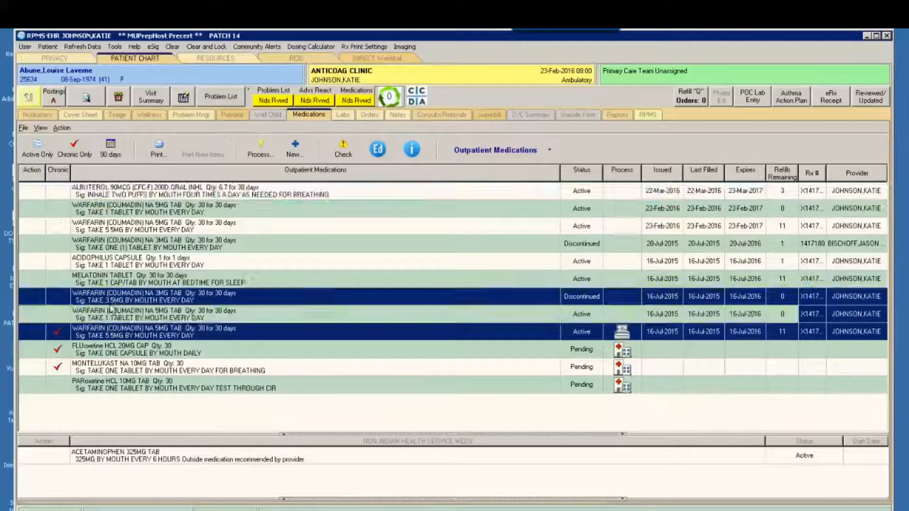
# Select albuterol together with the two discontinued warfarin 3MG tablets, and replace that selection with the July 2015 warfarin 5.5MG entry
pyautogui.click(114, 297)
pyautogui.click(113, 195)
pyautogui.keyDown('ctrl'); pyautogui.click(90, 298); pyautogui.keyUp('ctrl')
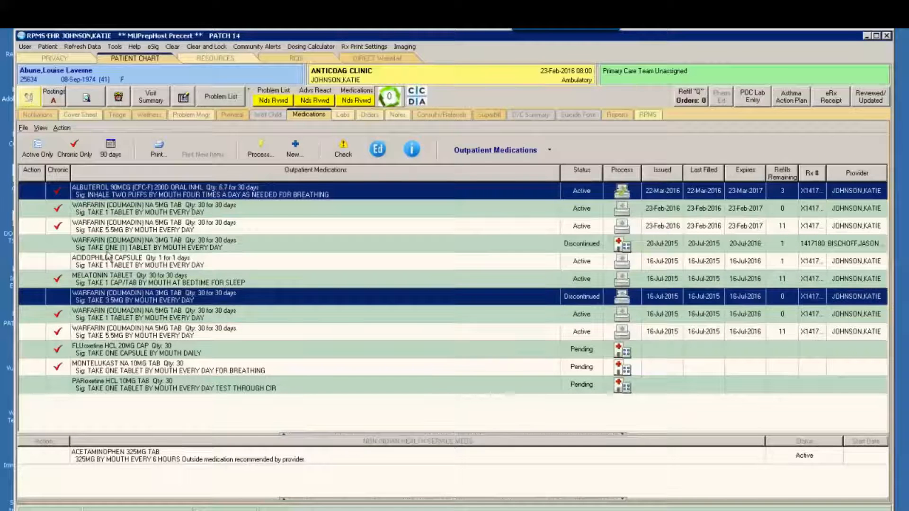
pyautogui.keyDown('ctrl'); pyautogui.click(122, 250); pyautogui.keyUp('ctrl')
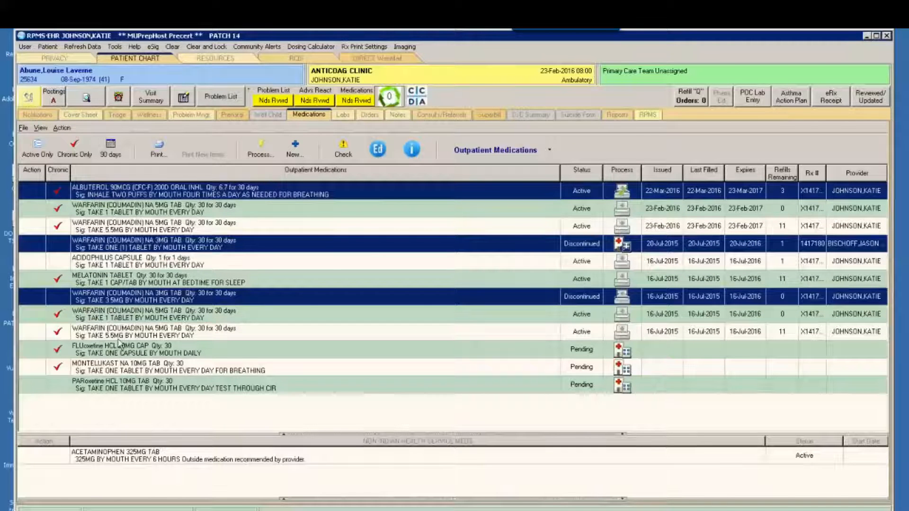
pyautogui.click(118, 332)
# Select the continuous range from albuterol through montelukast and replace it with only the PARoxetine 10MG entry
pyautogui.click(122, 194)
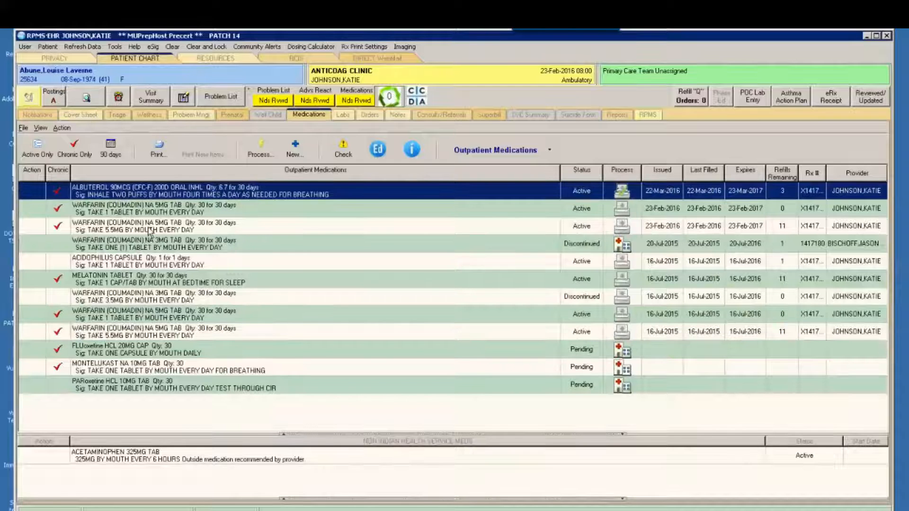
pyautogui.keyDown('shift'); pyautogui.click(146, 371); pyautogui.keyUp('shift')
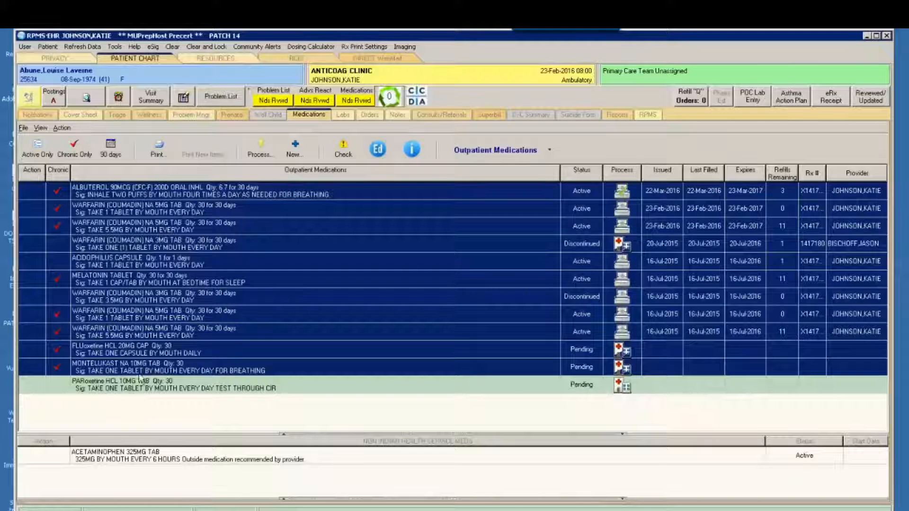
pyautogui.click(138, 386)
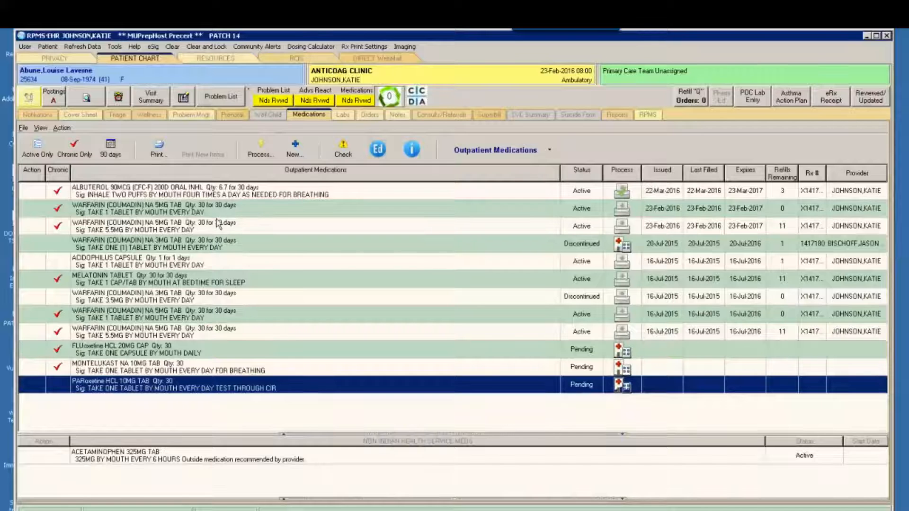
# Select the continuous range from albuterol through montelukast, start processing it, and skip the albuterol order
pyautogui.click(188, 191)
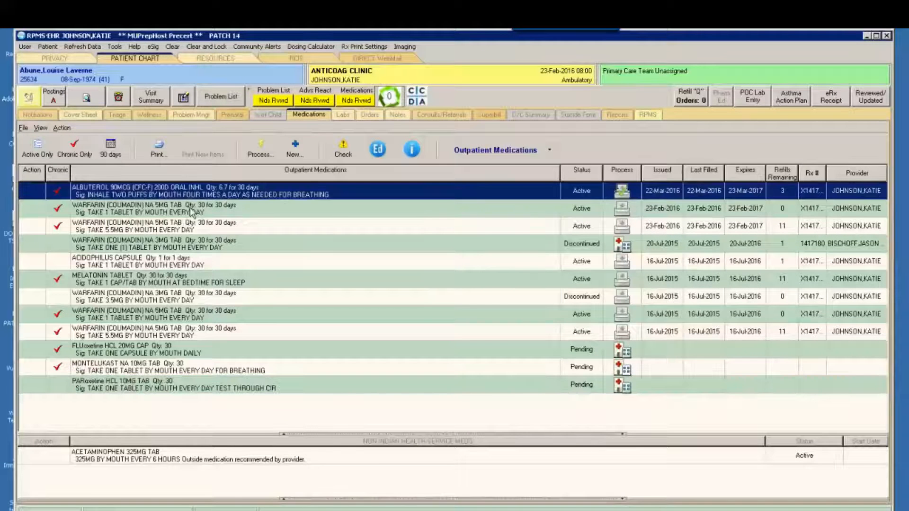
pyautogui.keyDown('shift'); pyautogui.click(228, 311); pyautogui.keyUp('shift')
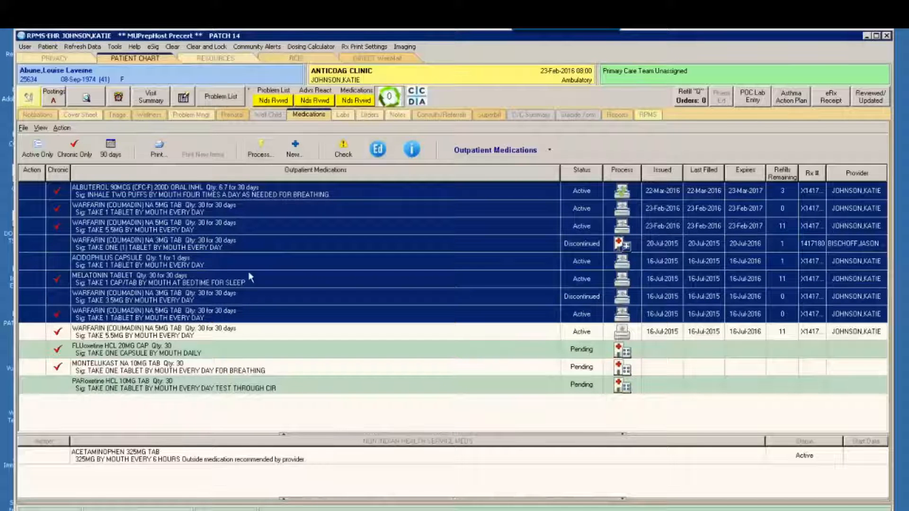
pyautogui.click(199, 196)
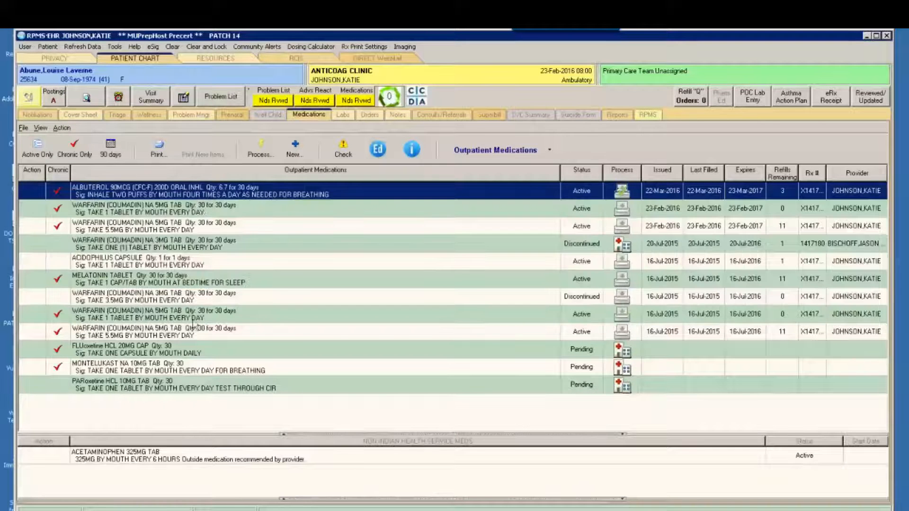
pyautogui.keyDown('shift'); pyautogui.click(161, 369); pyautogui.keyUp('shift')
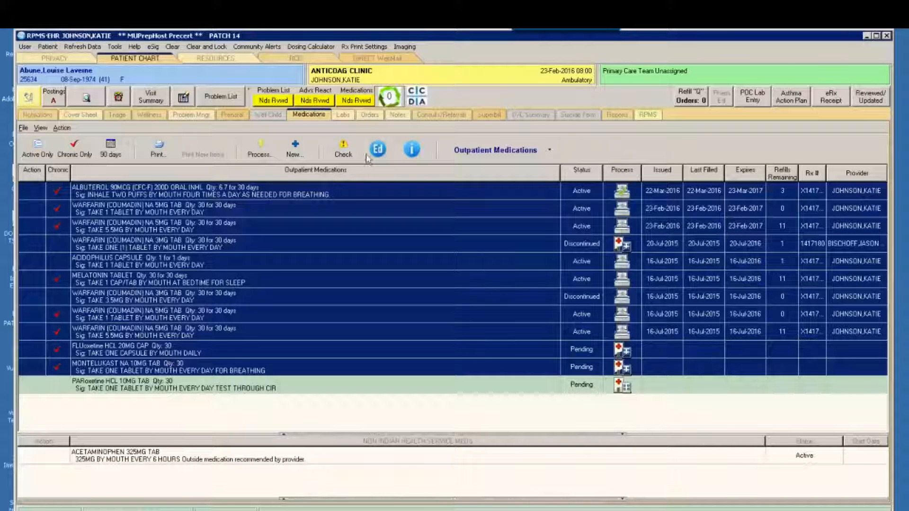
pyautogui.click(264, 148)
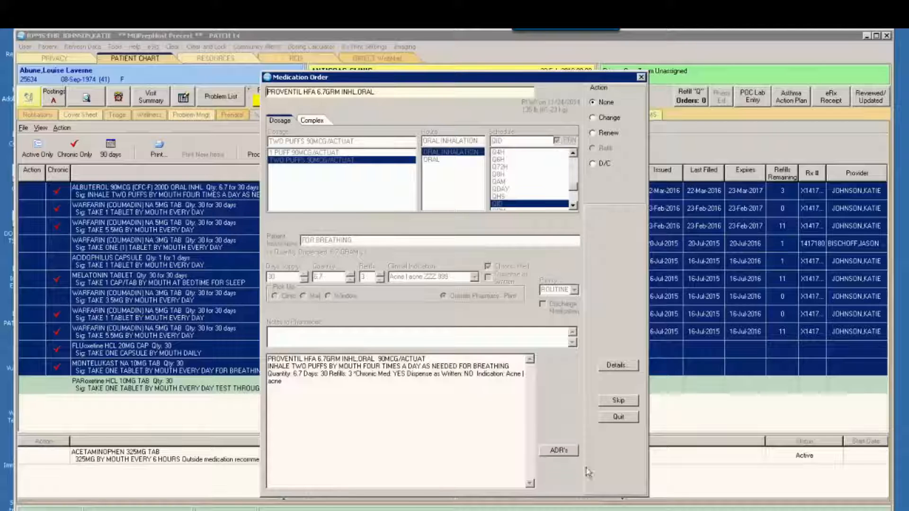
pyautogui.click(619, 402)
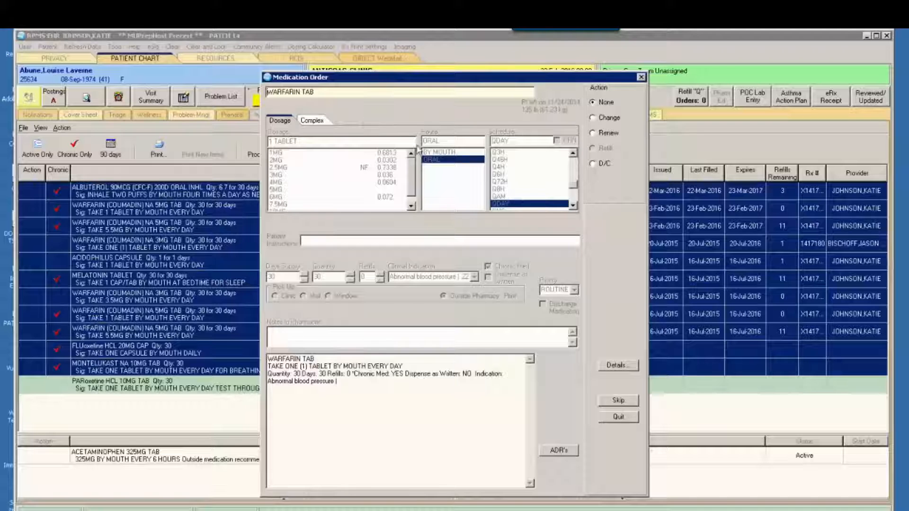
# Renew the one-tablet warfarin order with 3 refills, accepting it despite the duplicate order checks
pyautogui.click(593, 134)
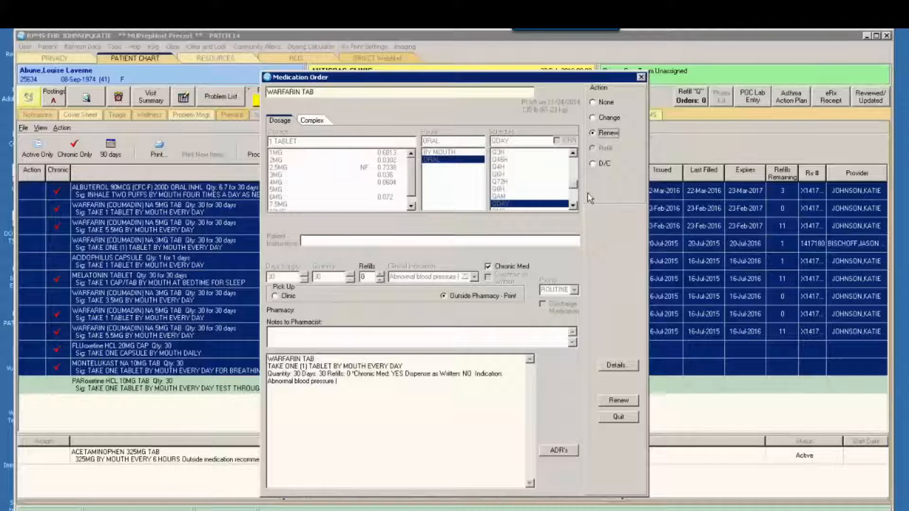
pyautogui.click(380, 275)
pyautogui.click(380, 274)
pyautogui.click(380, 275)
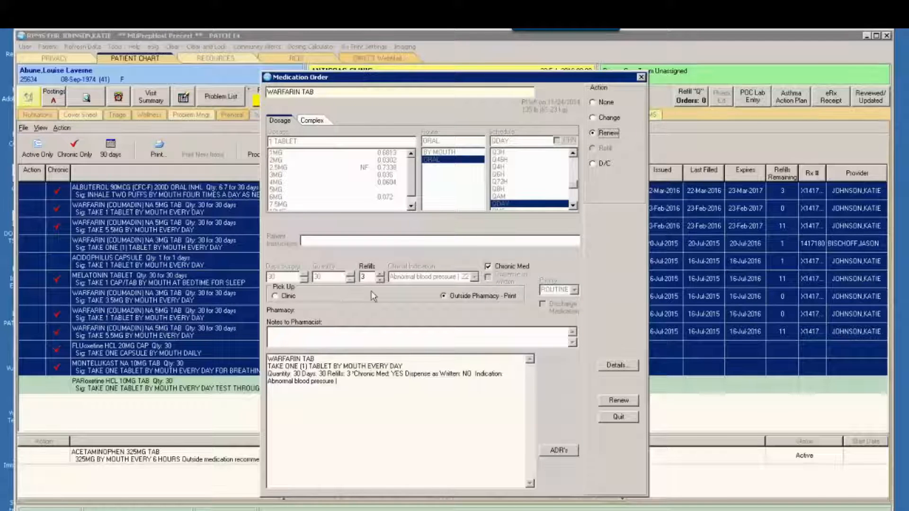
pyautogui.click(619, 401)
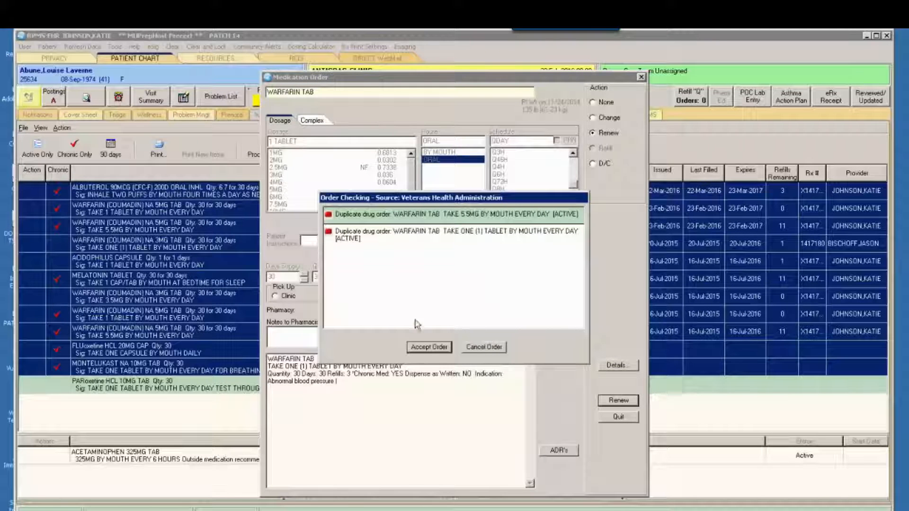
pyautogui.click(430, 347)
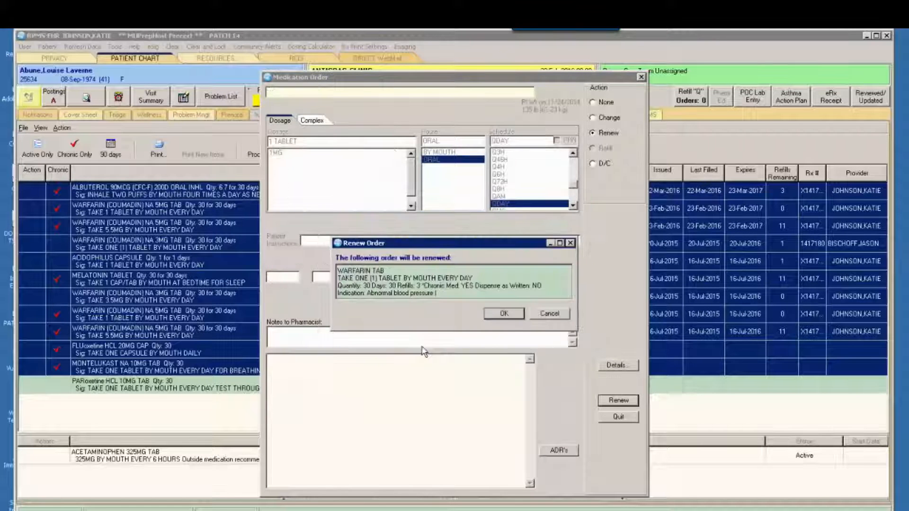
pyautogui.click(514, 316)
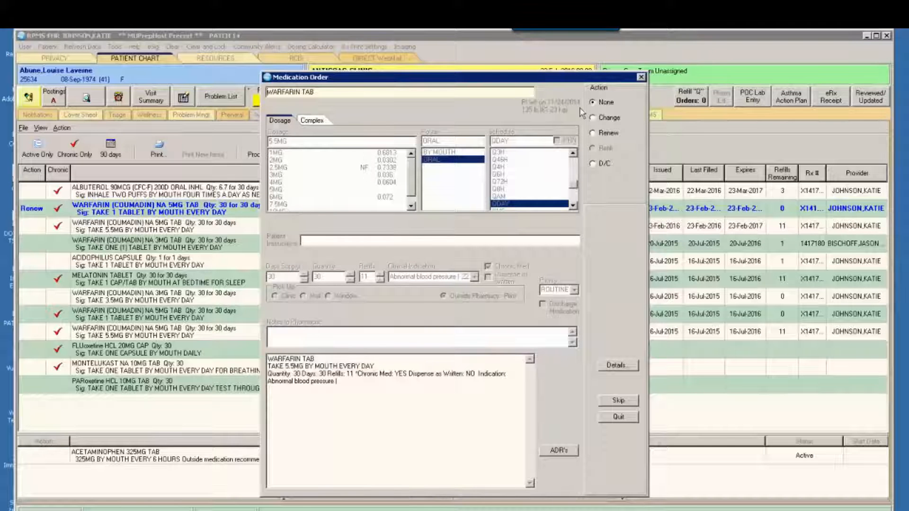
# Discontinue the warfarin 5.5MG order with the reason Duplicate Order, and skip the warfarin 3MG order that follows
pyautogui.click(593, 164)
pyautogui.click(618, 401)
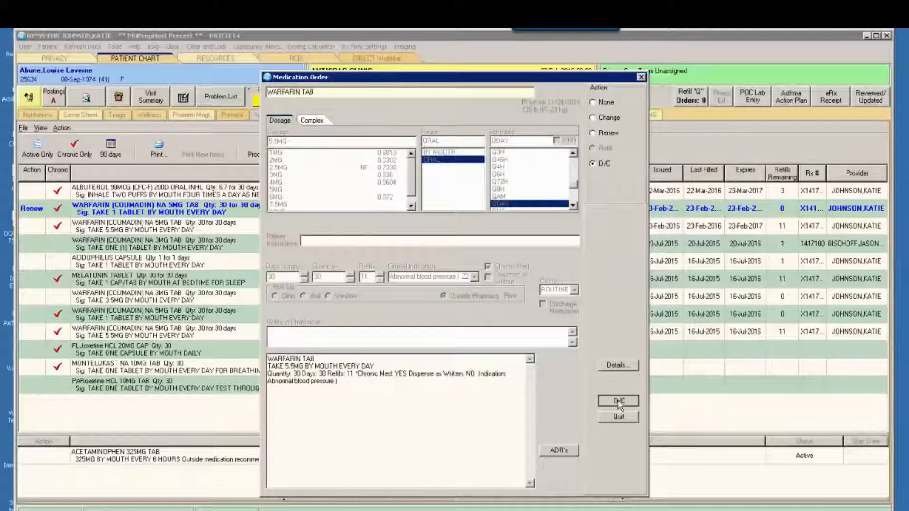
pyautogui.click(374, 308)
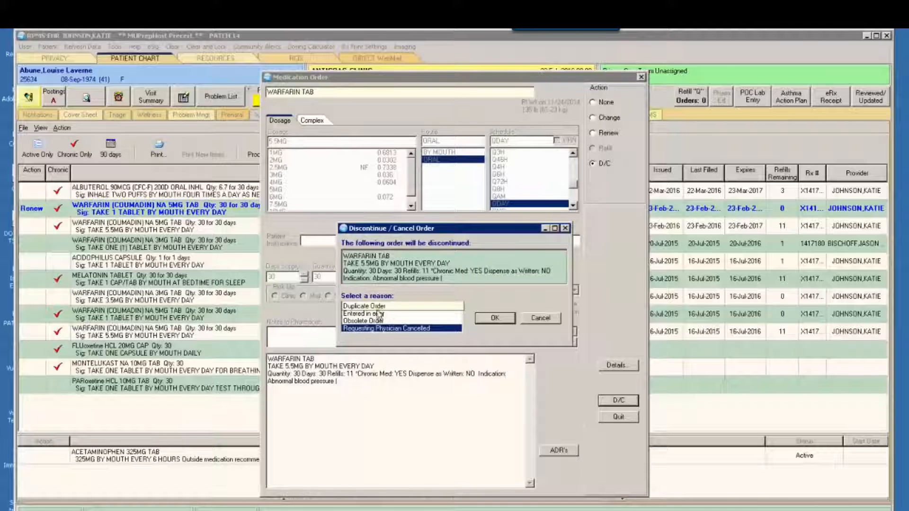
pyautogui.click(483, 319)
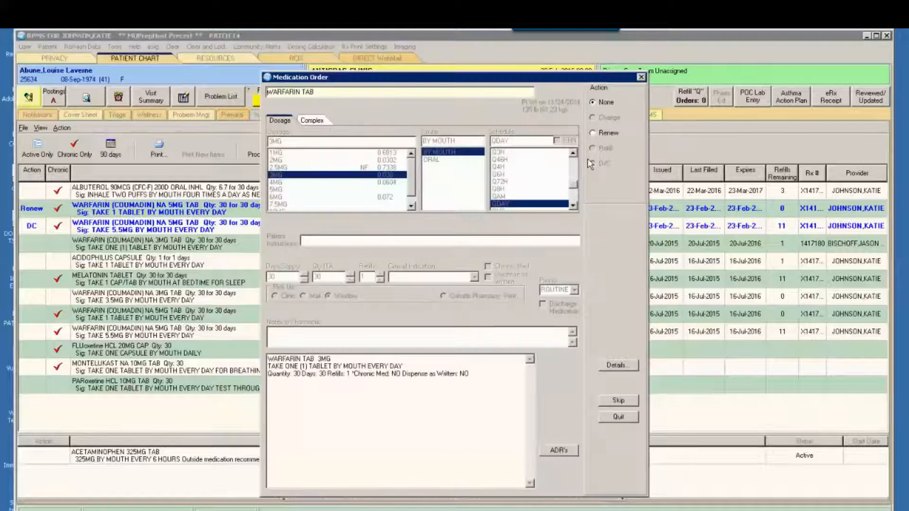
pyautogui.click(619, 402)
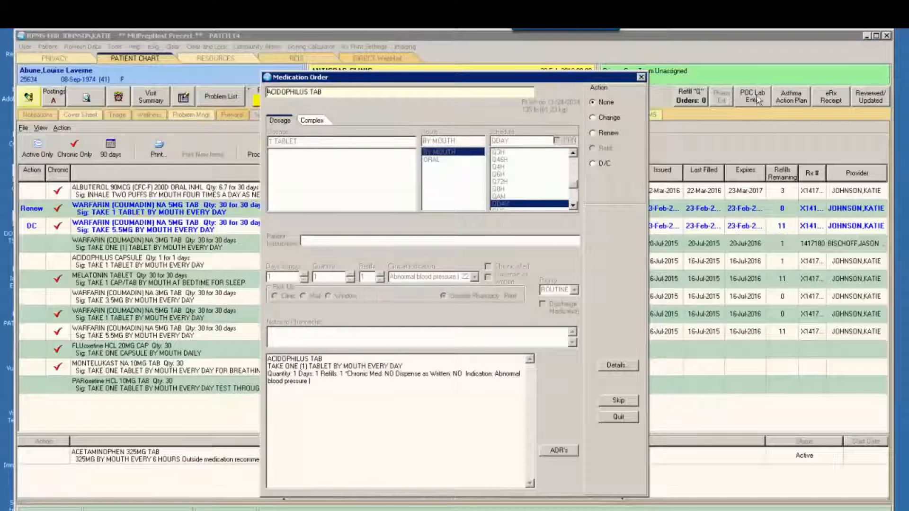
# Try the Change and Renew actions on the acidophilus order, and view the patient's adverse reactions including the Sulfa Drugs details
pyautogui.click(593, 118)
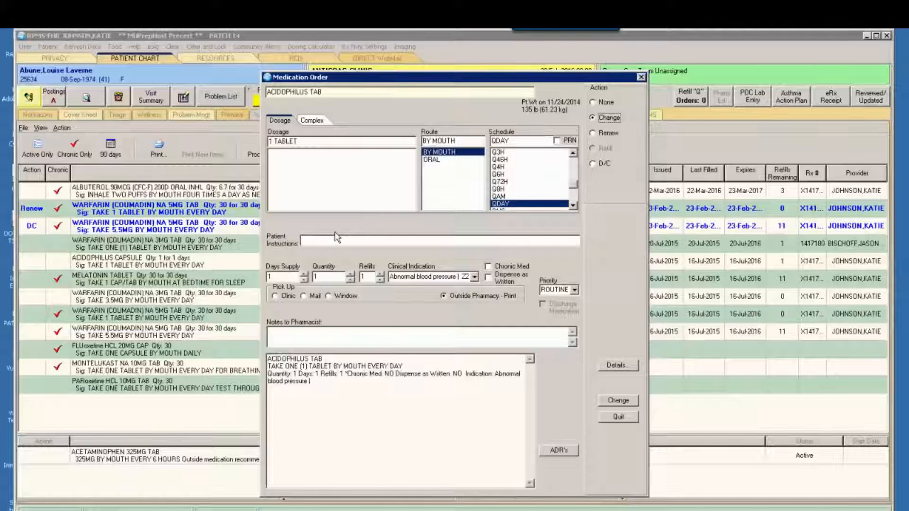
pyautogui.click(597, 133)
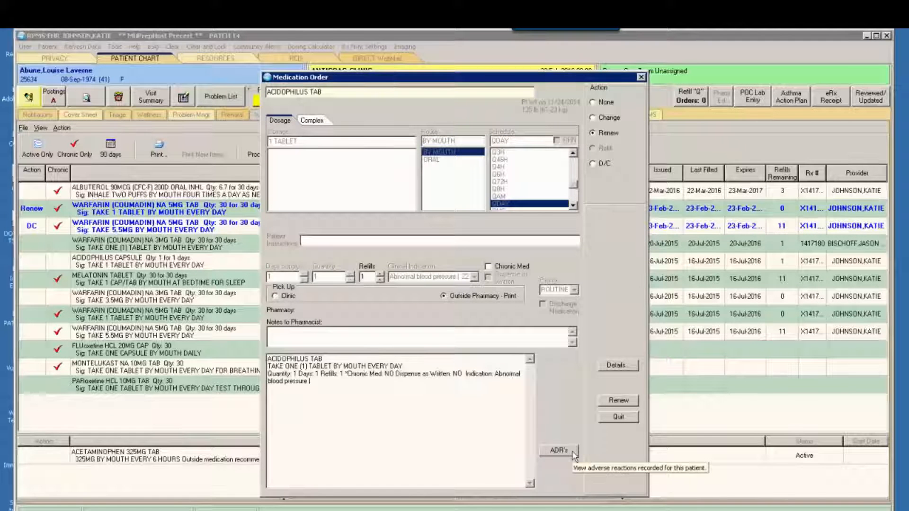
pyautogui.click(547, 455)
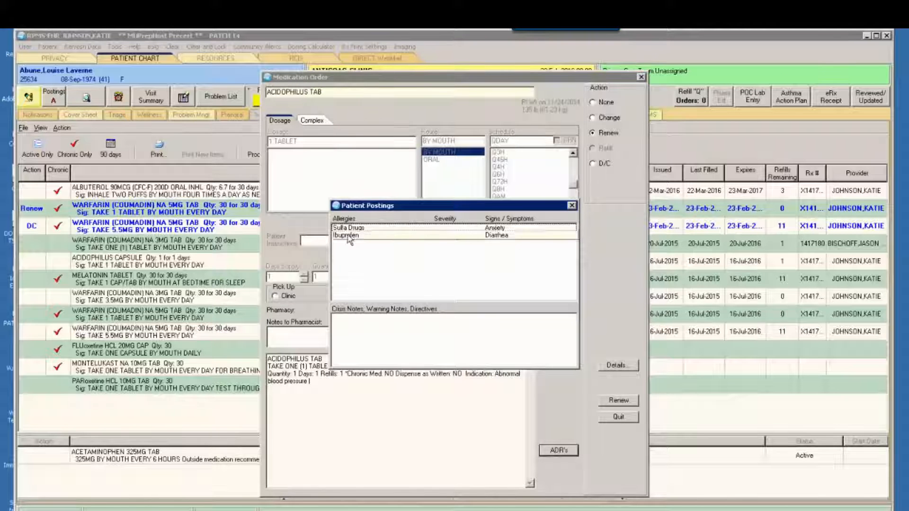
pyautogui.click(372, 228)
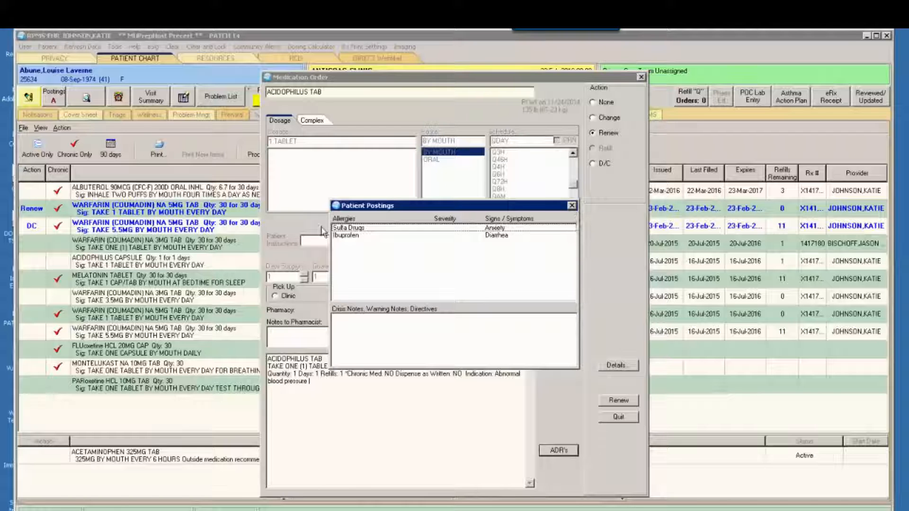
pyautogui.doubleClick(350, 229)
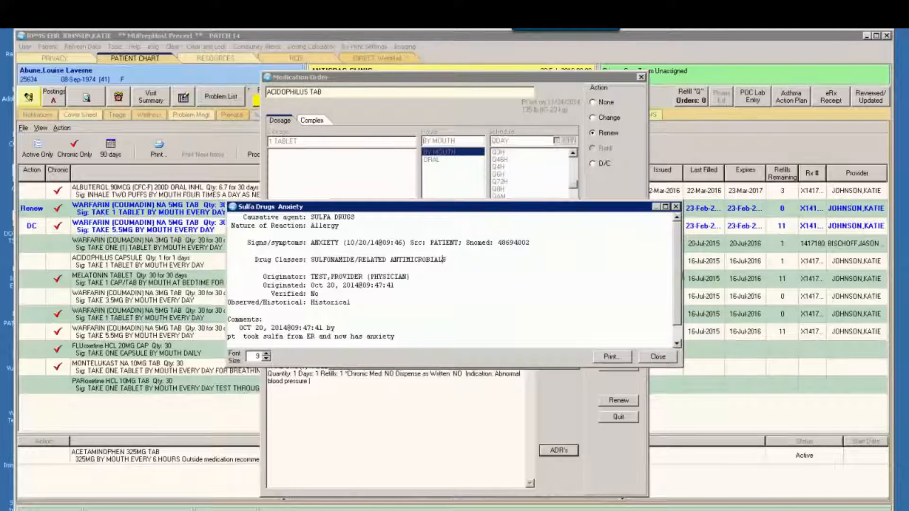
pyautogui.click(658, 356)
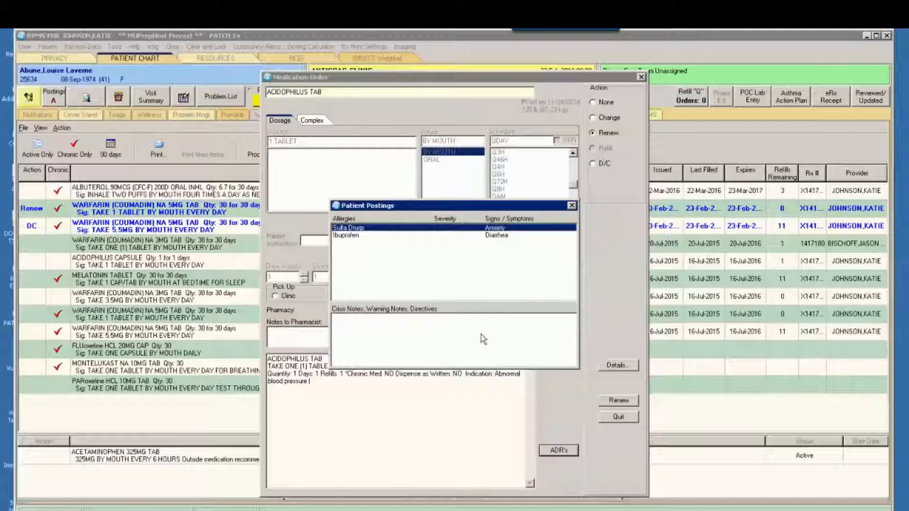
pyautogui.click(574, 207)
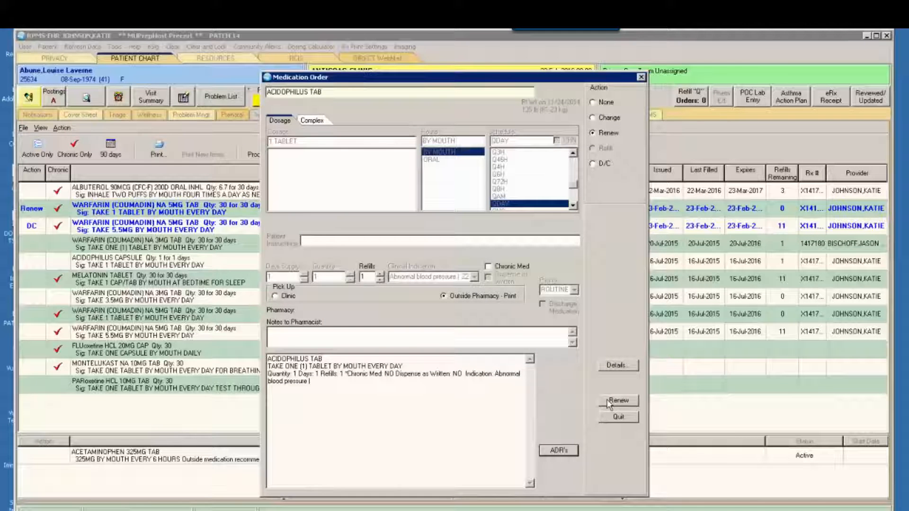
# Set the acidophilus action to None, skip that order, and quit processing at the melatonin order
pyautogui.click(593, 102)
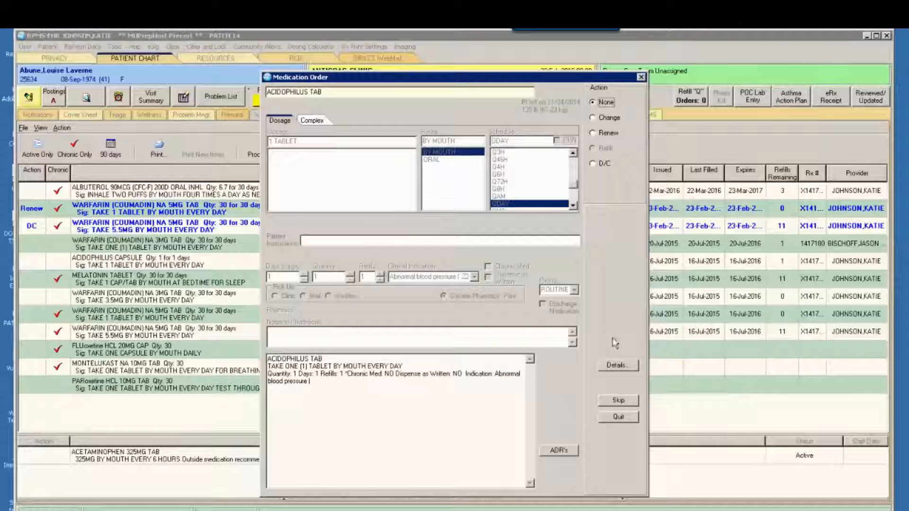
pyautogui.click(620, 400)
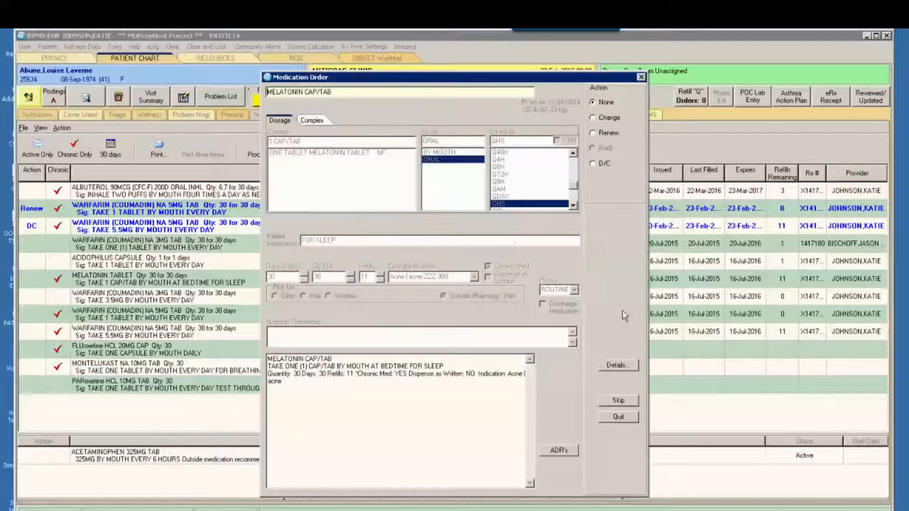
pyautogui.click(620, 417)
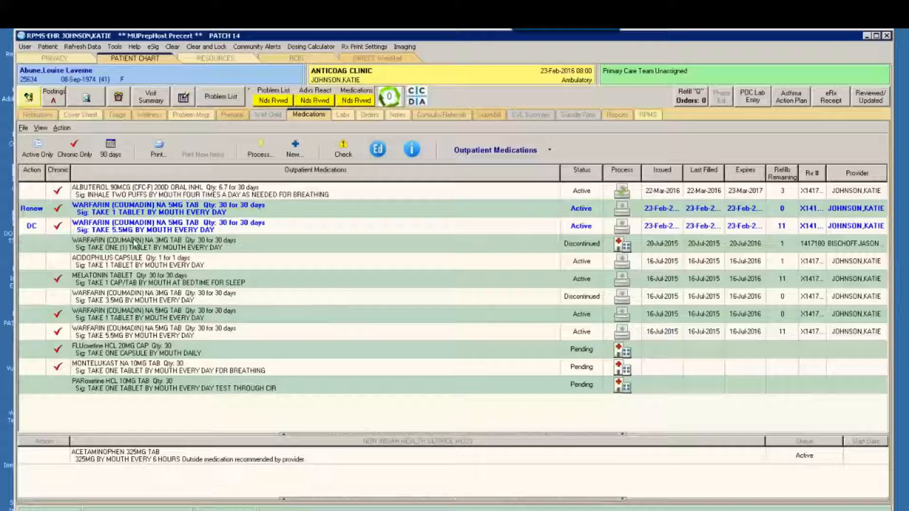
# Examine the dental quick order for Amoxicillin 500mg TID, including its notes to pharmacist, and leave without placing it
pyautogui.click(292, 150)
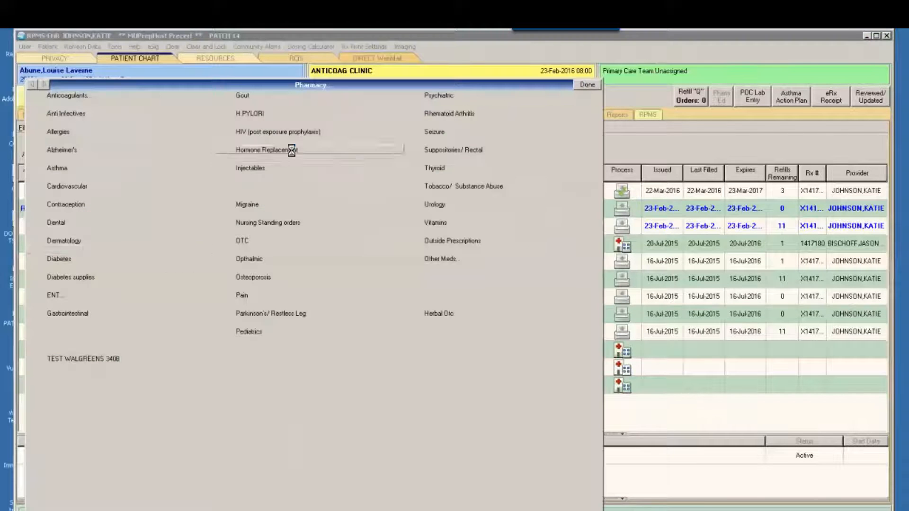
pyautogui.click(67, 223)
pyautogui.click(81, 105)
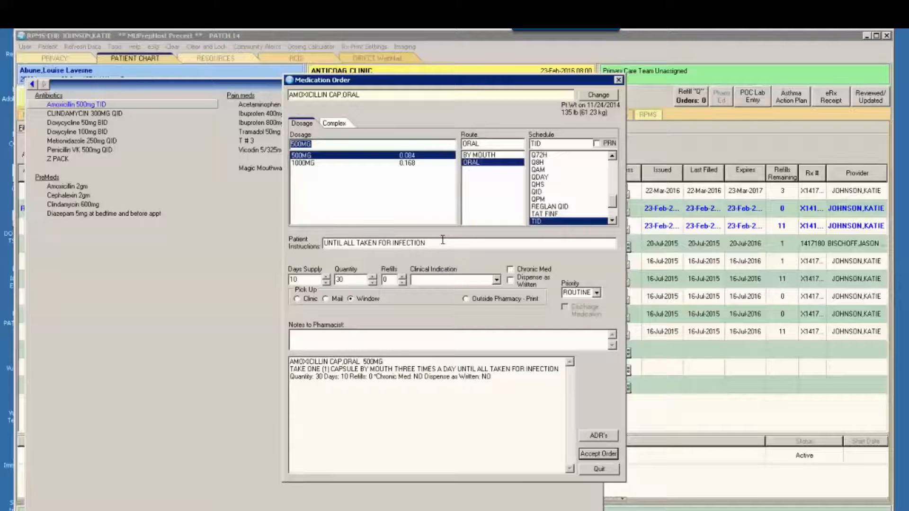
pyautogui.click(307, 338)
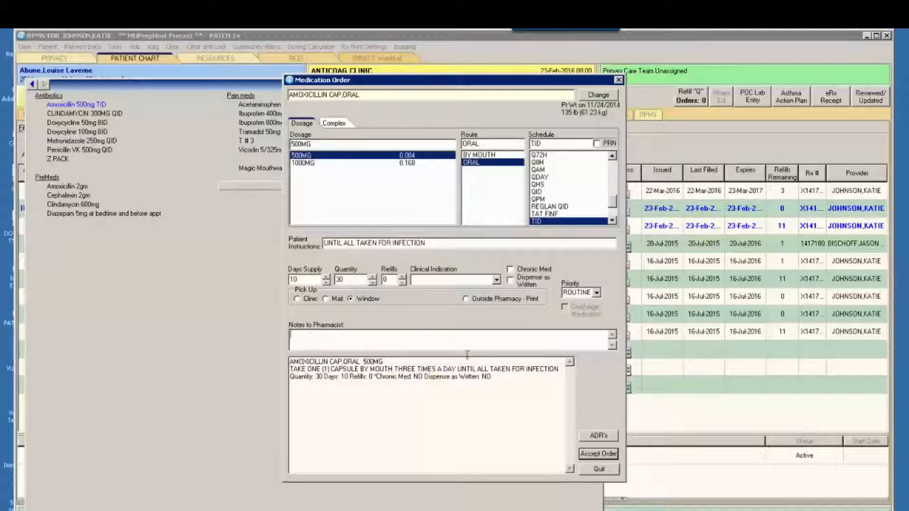
pyautogui.click(598, 469)
pyautogui.click(587, 84)
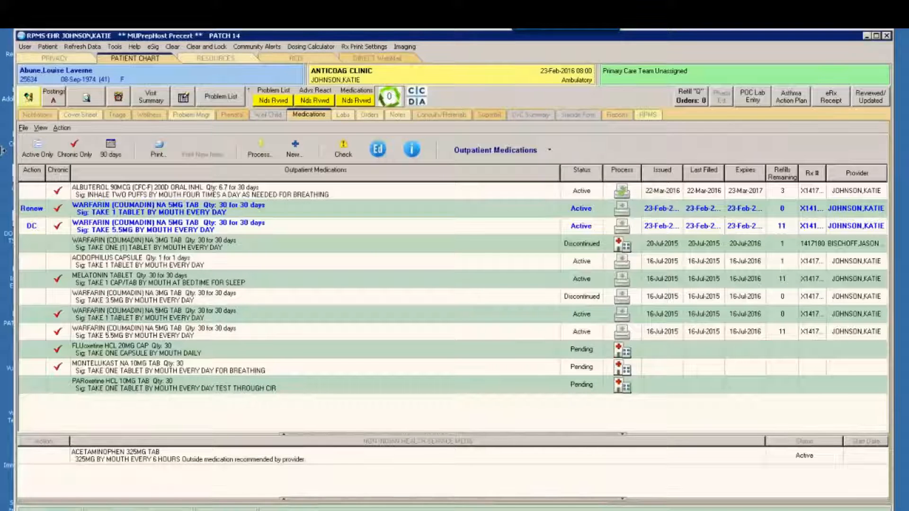
# Sign the warfarin renewal and discontinuation with the electronic signature code, entering "asafsd" as justification for overriding the order checks
pyautogui.click(29, 99)
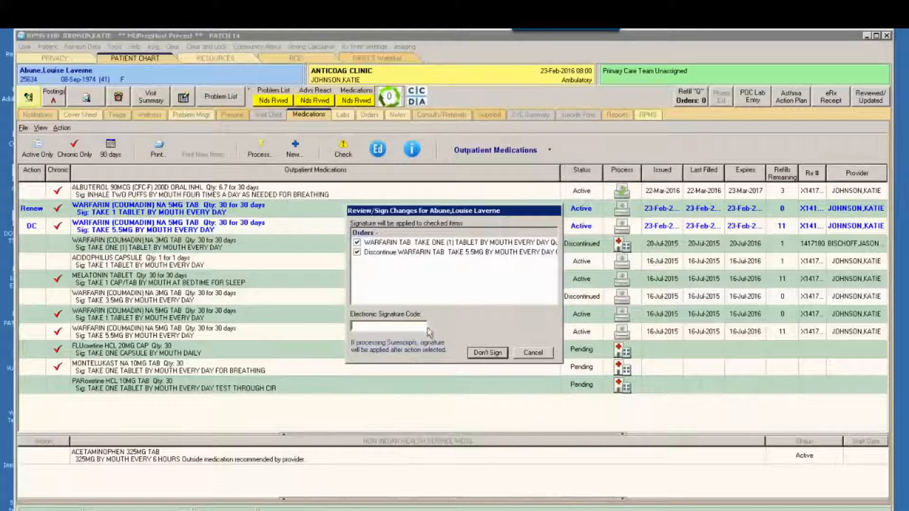
pyautogui.write('******')
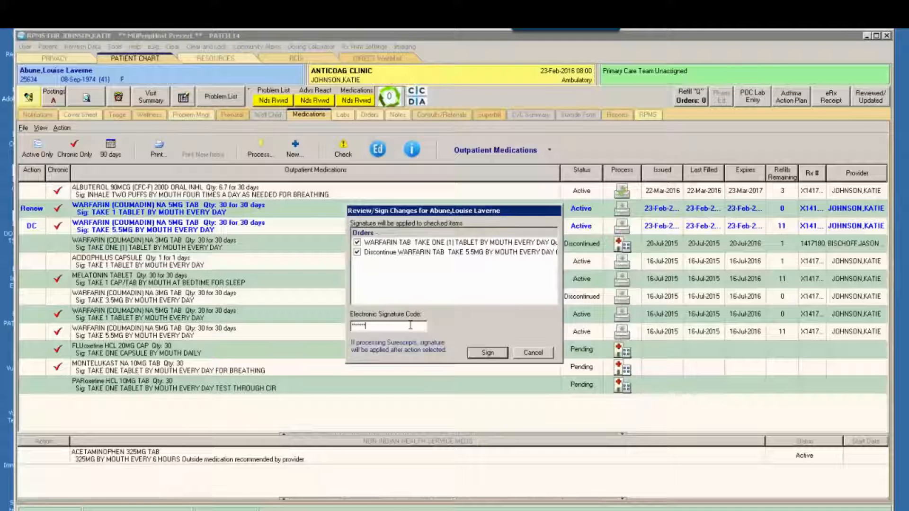
pyautogui.press('Return')
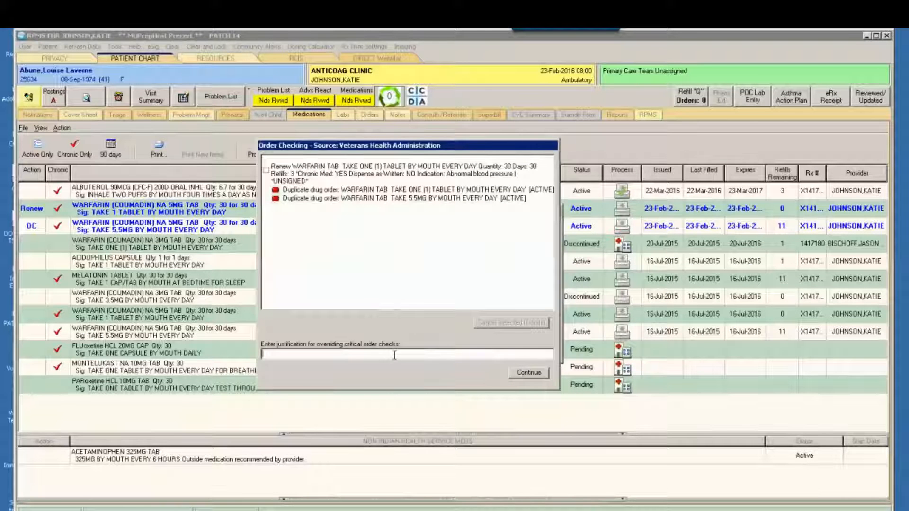
pyautogui.write('asafsd')
pyautogui.click(525, 374)
pyautogui.press('Return')
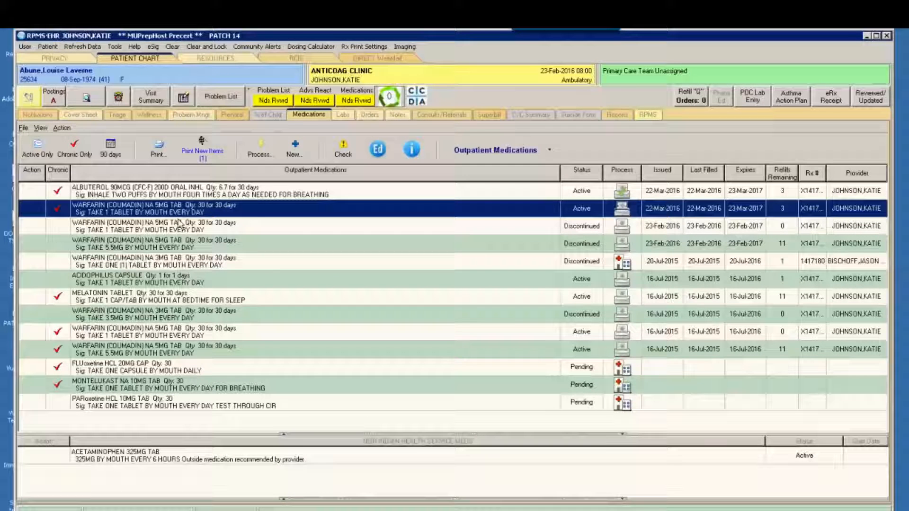
# Start the Methadone 10mg quick order from the Pain medications, discarding the fill-date reason for request
pyautogui.click(295, 150)
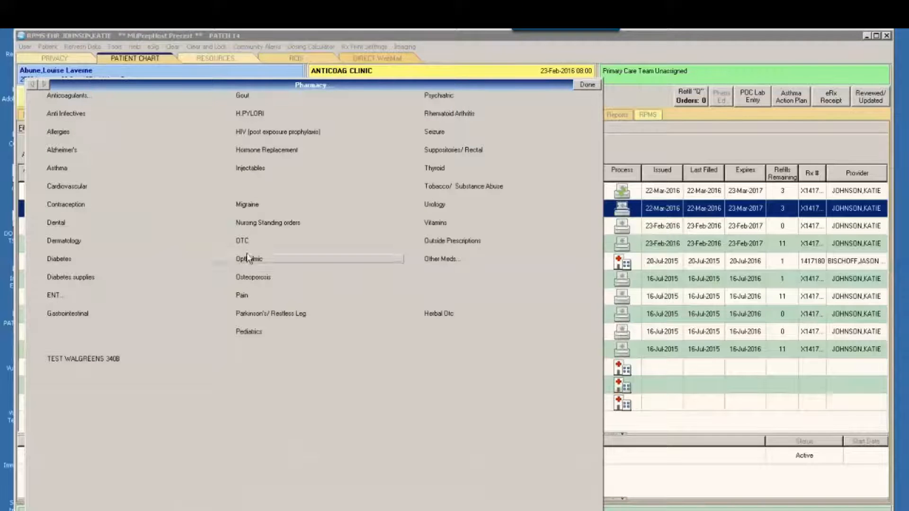
pyautogui.click(242, 295)
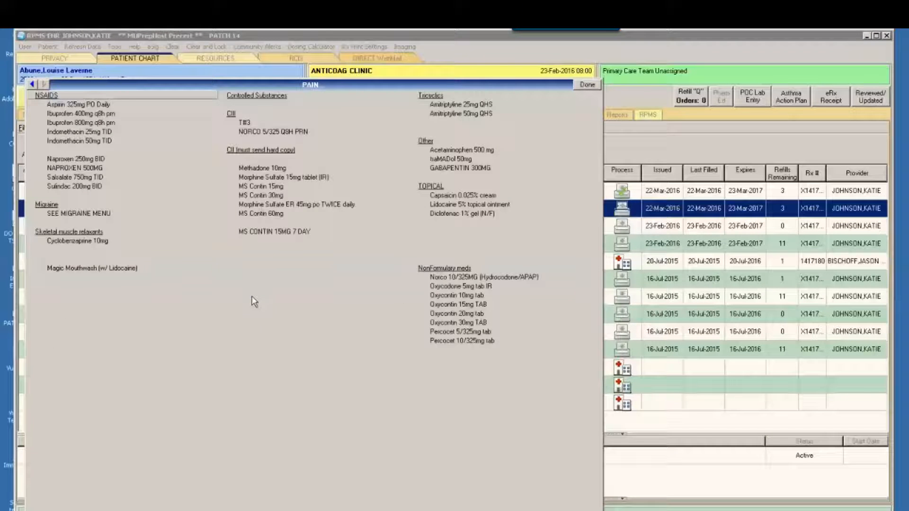
pyautogui.click(265, 168)
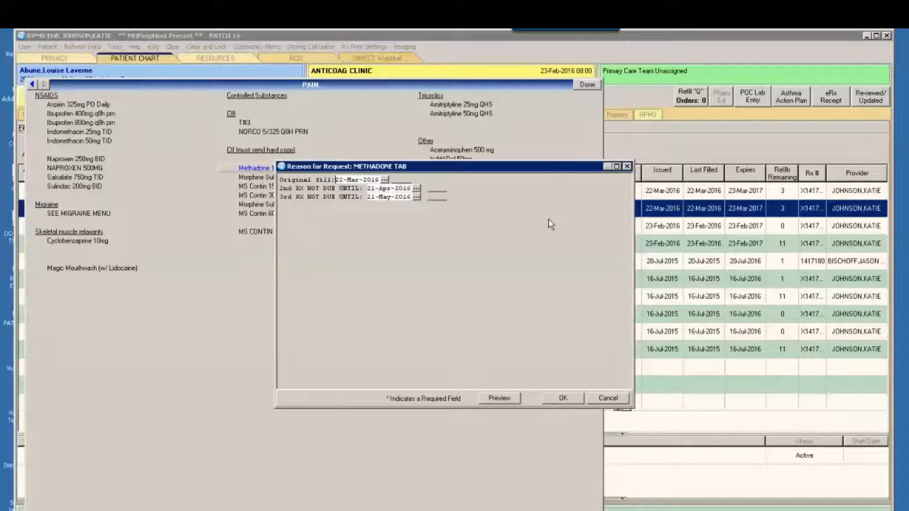
pyautogui.click(611, 398)
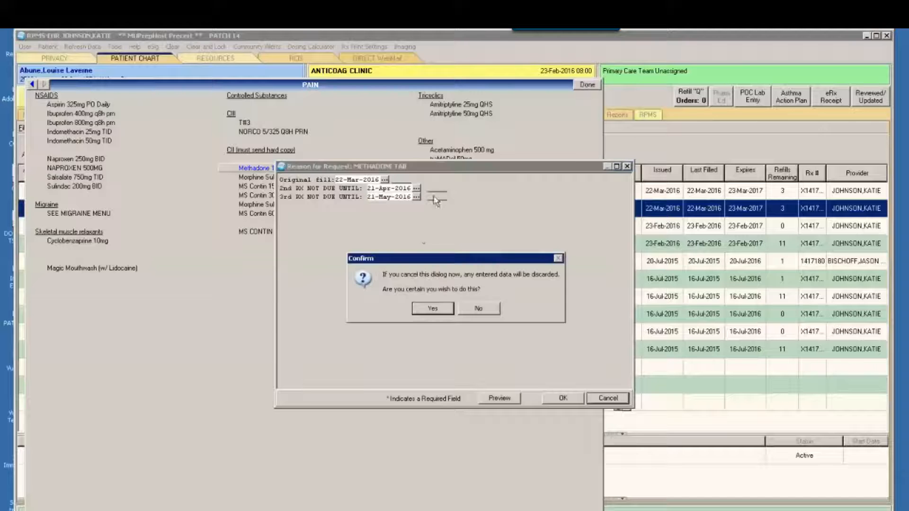
pyautogui.click(445, 311)
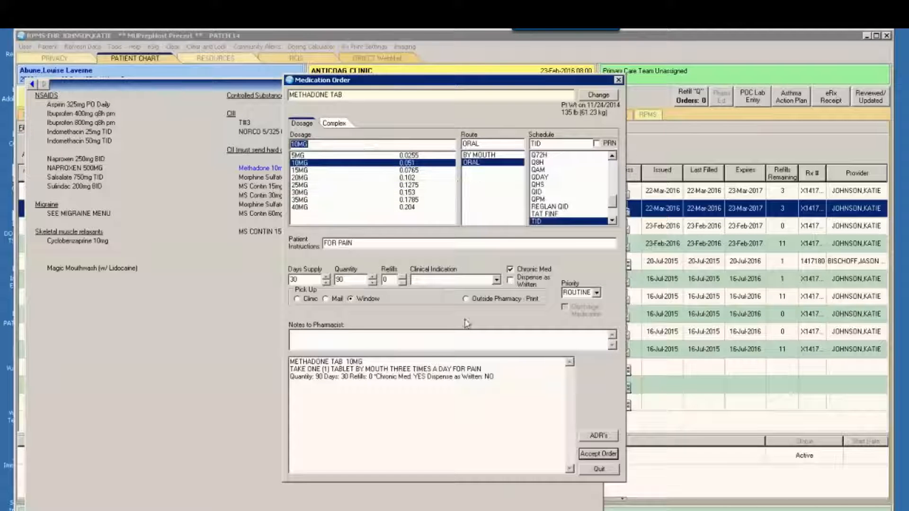
# Set the methadone order's clinical indication to Acne and accept the order despite the duplicate drug class check
pyautogui.click(497, 280)
pyautogui.click(456, 306)
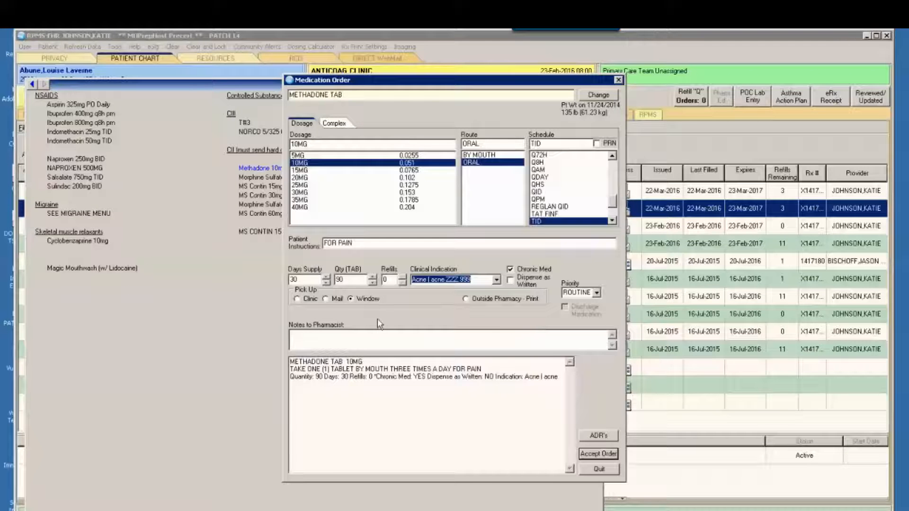
pyautogui.click(597, 455)
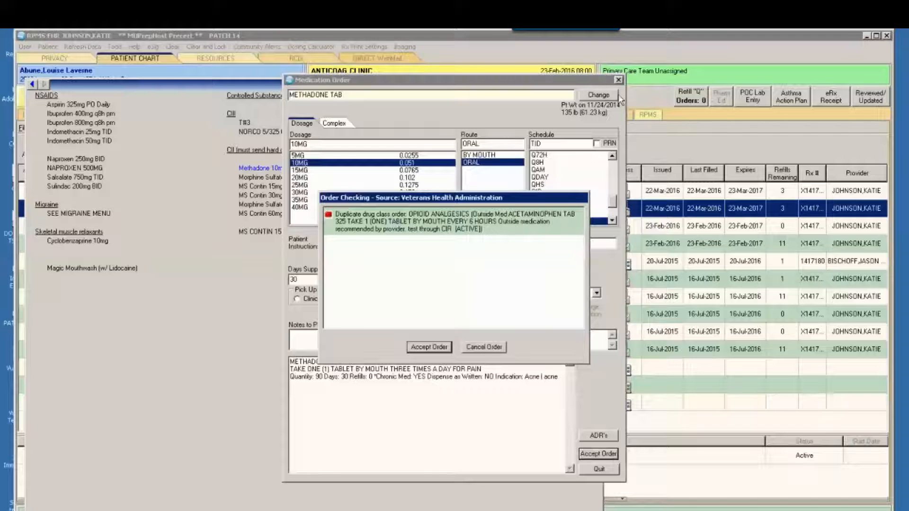
pyautogui.click(429, 347)
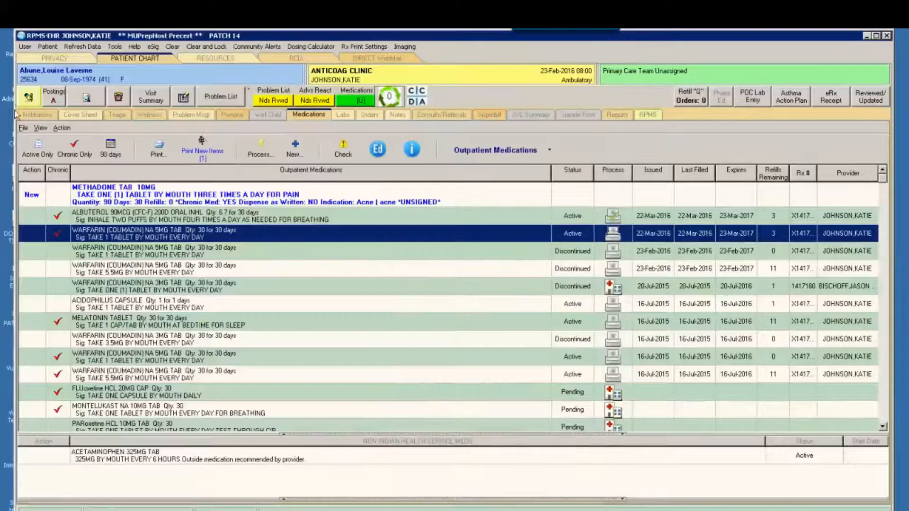
# Sign the methadone order with the electronic signature code, entering "test" as justification for overriding the critical order check
pyautogui.click(27, 99)
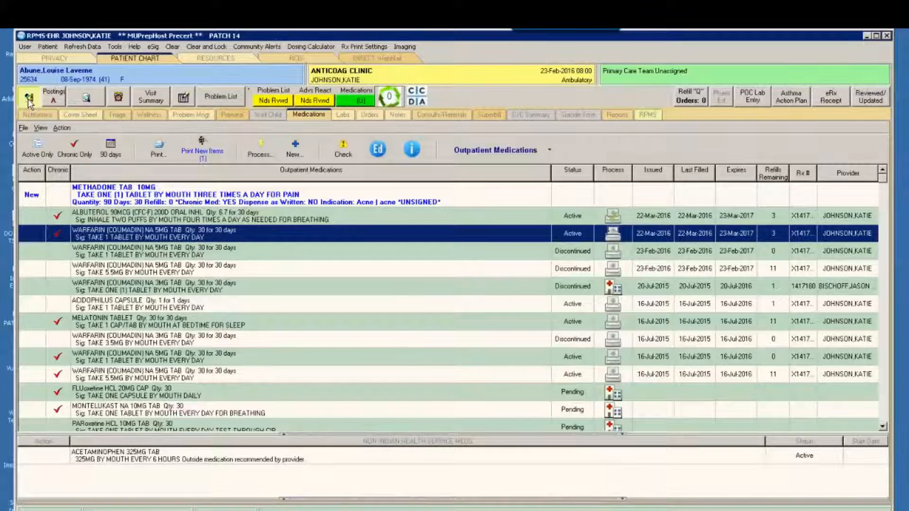
pyautogui.write('***')
pyautogui.press('Return')
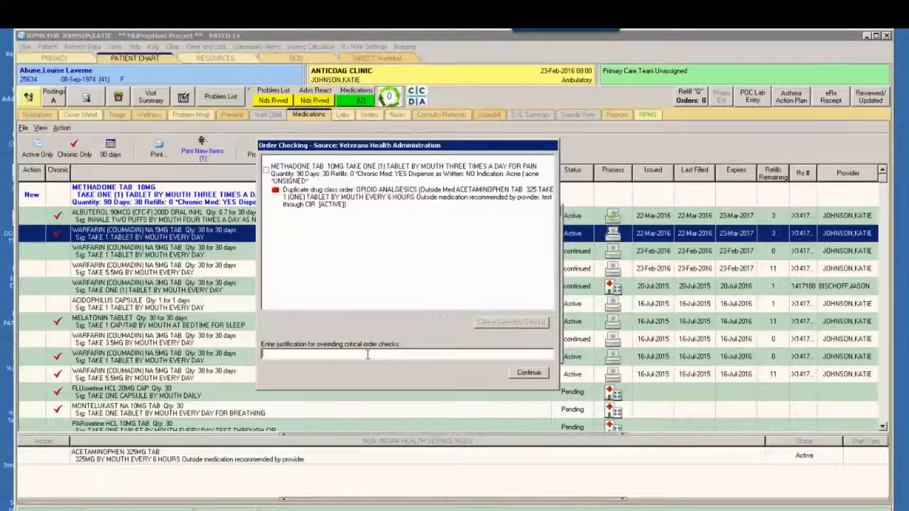
pyautogui.write('test')
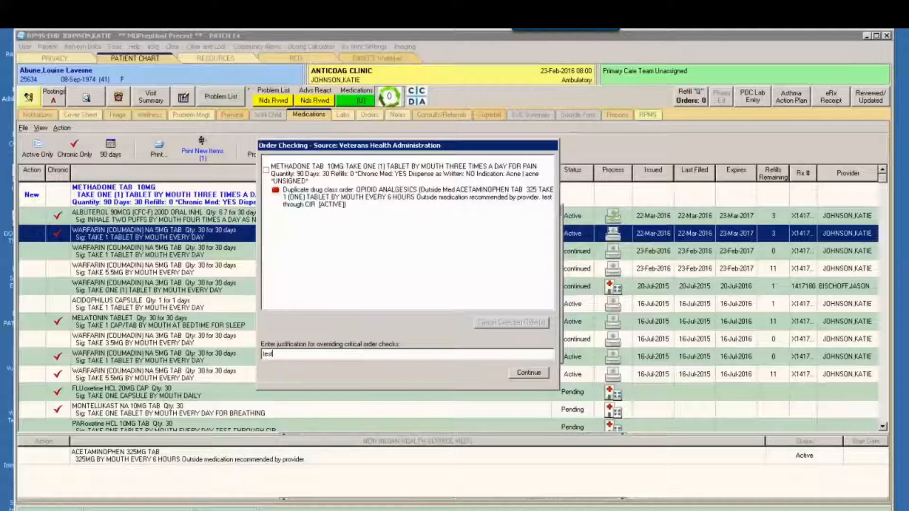
pyautogui.click(526, 372)
pyautogui.press('Return')
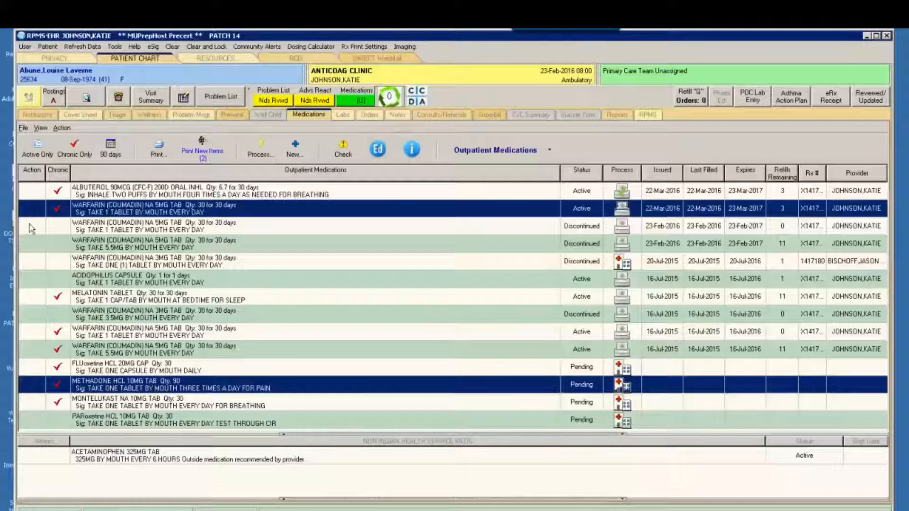
# Examine the print templates and printers for the queued warfarin and methadone prescriptions, and leave without printing
pyautogui.click(195, 152)
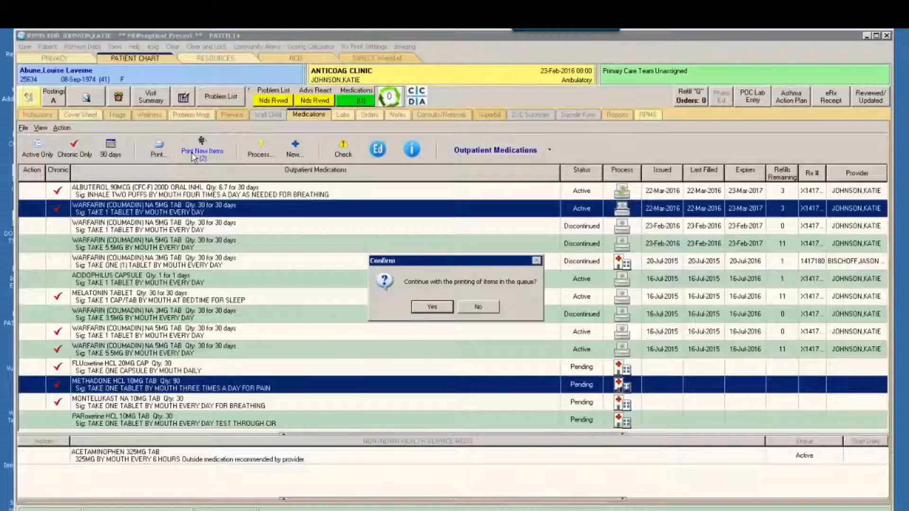
pyautogui.click(445, 307)
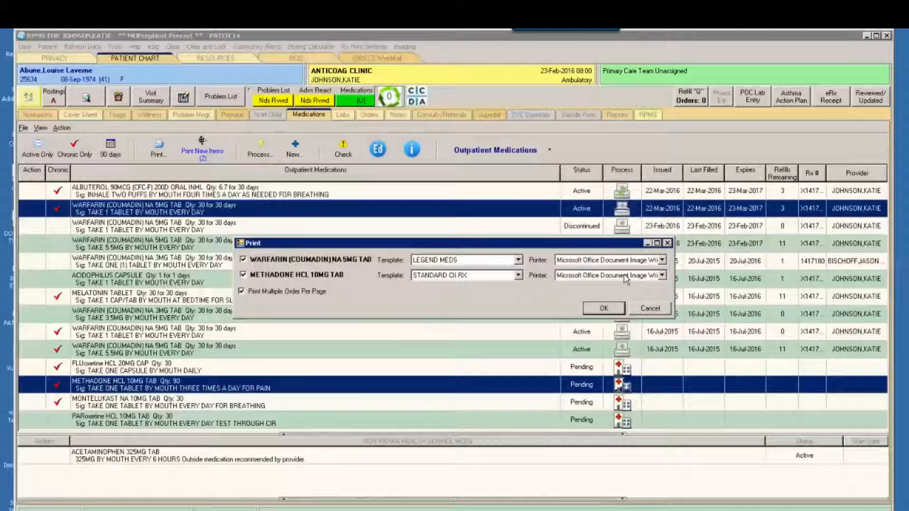
pyautogui.click(650, 311)
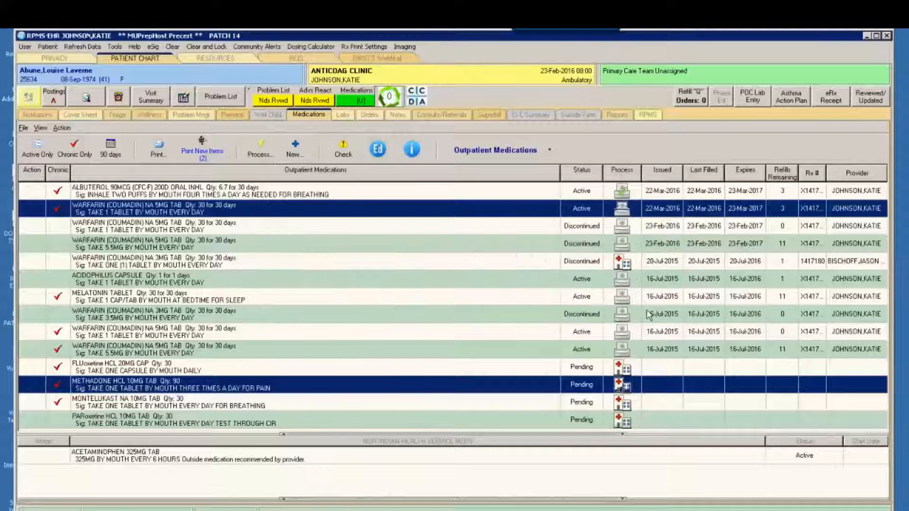